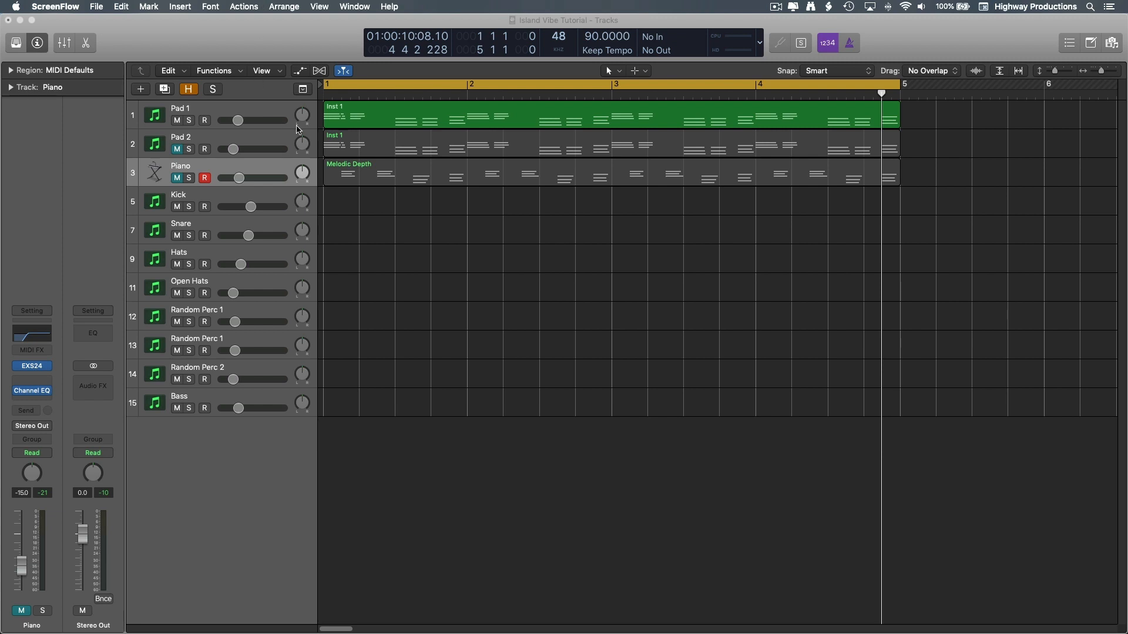
# Play the loop and compare the pad sounds, muting Pad 1 while Pad 2 plays, and leave both pads unmuted.
pyautogui.click(470, 252)
pyautogui.press('space')
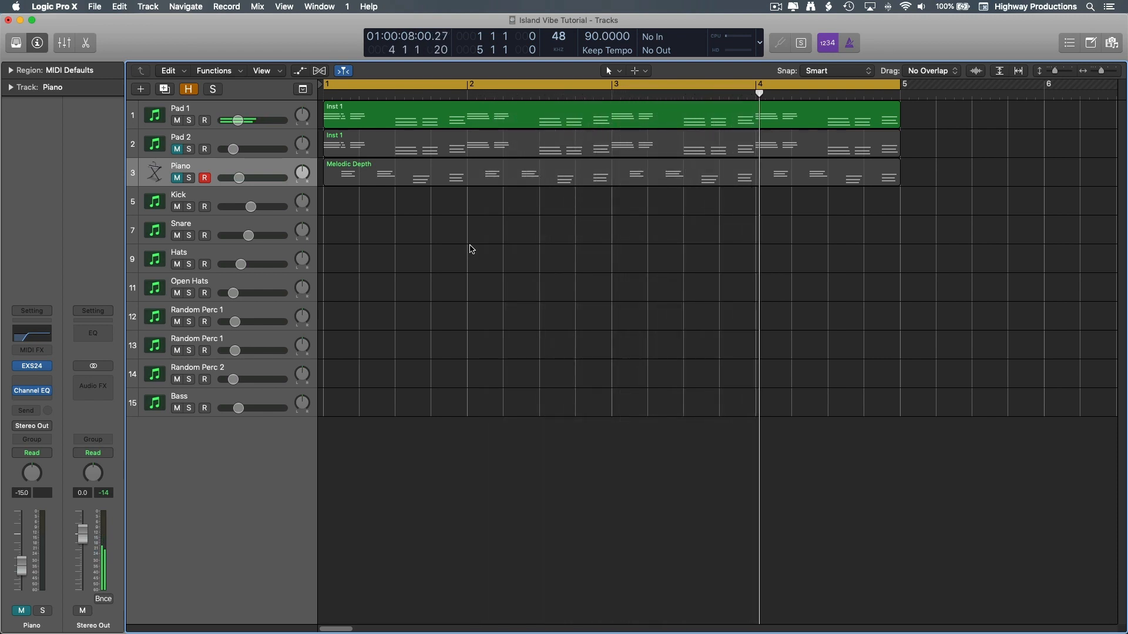
pyautogui.click(177, 150)
pyautogui.click(177, 121)
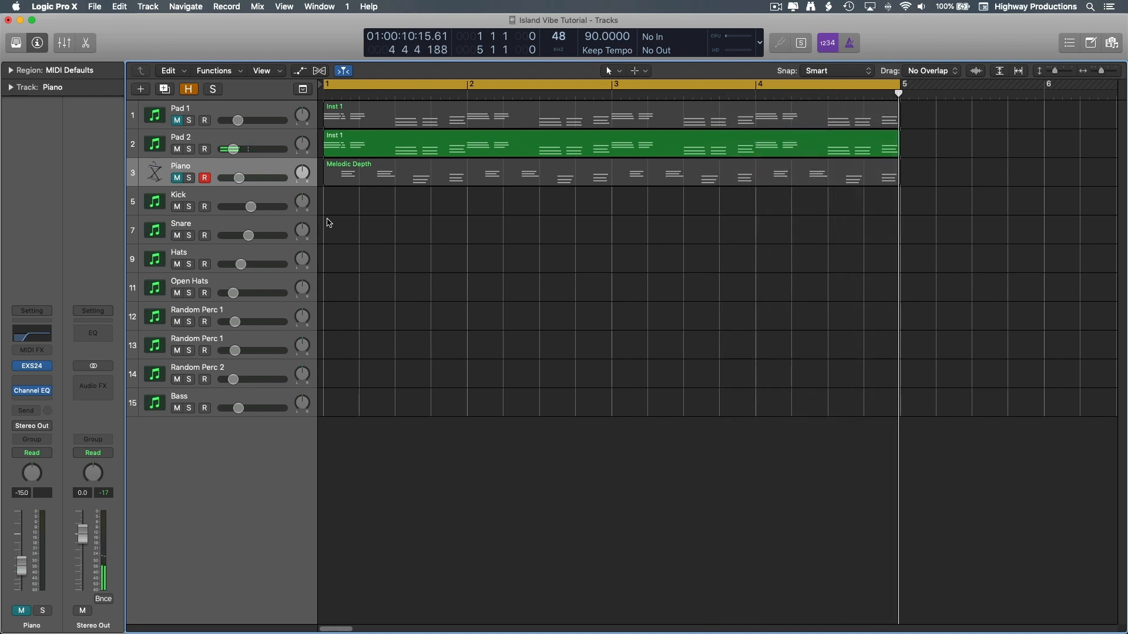
pyautogui.click(177, 121)
# Duplicate the Pad 2 track and copy its Inst 1 region onto the duplicate, and delete the duplicate track with its region.
pyautogui.click(218, 134)
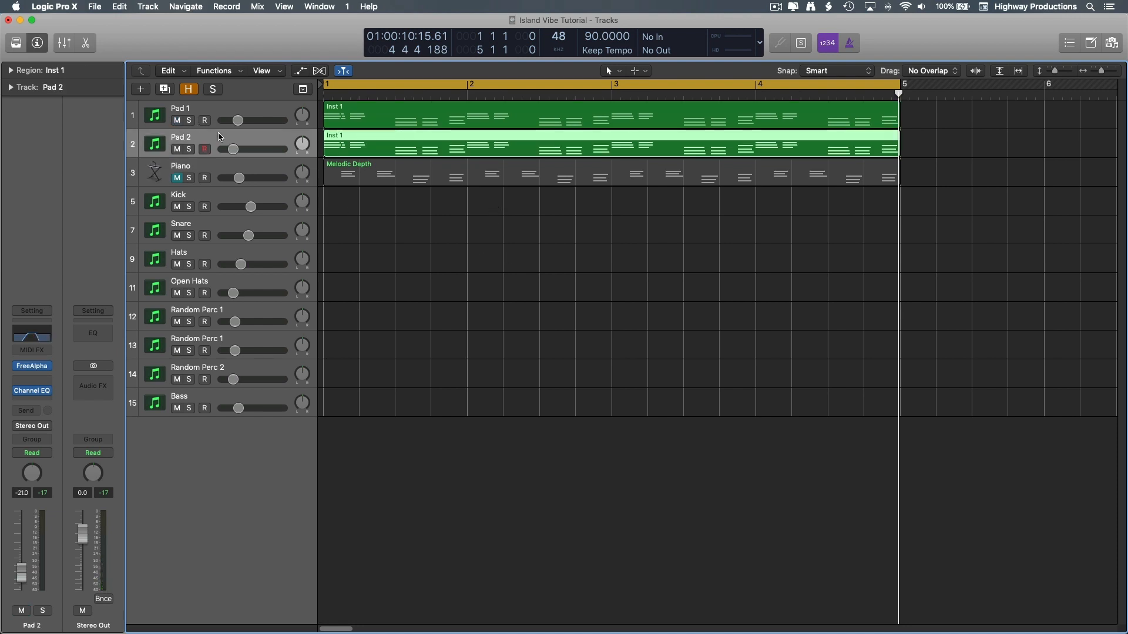
pyautogui.press('super+d')
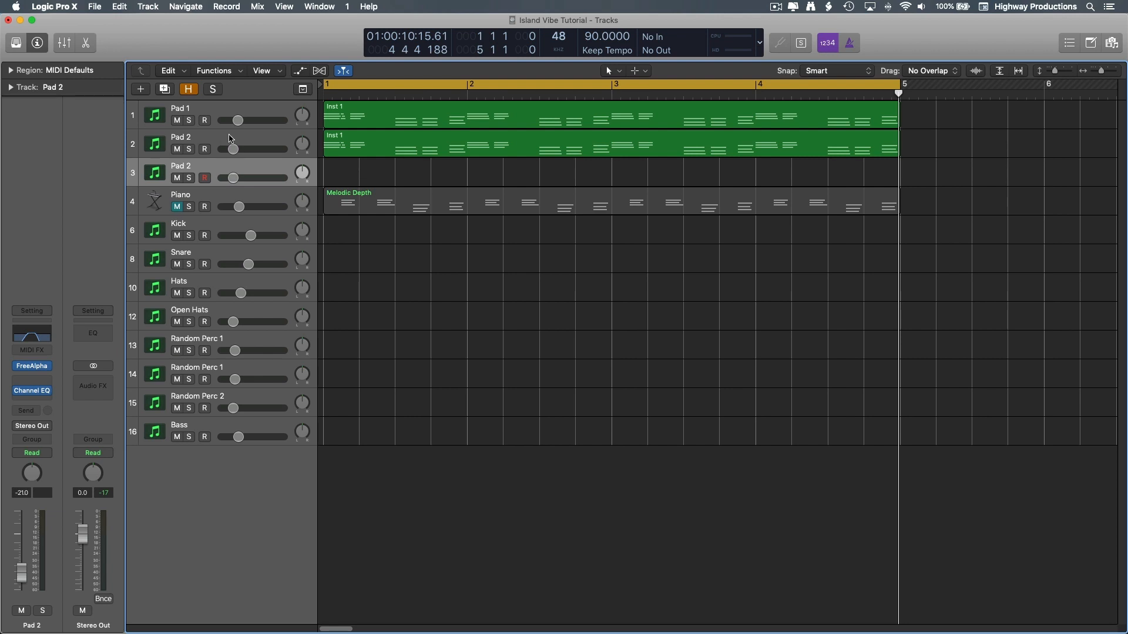
pyautogui.moveTo(419, 156); pyautogui.dragTo(421, 176)
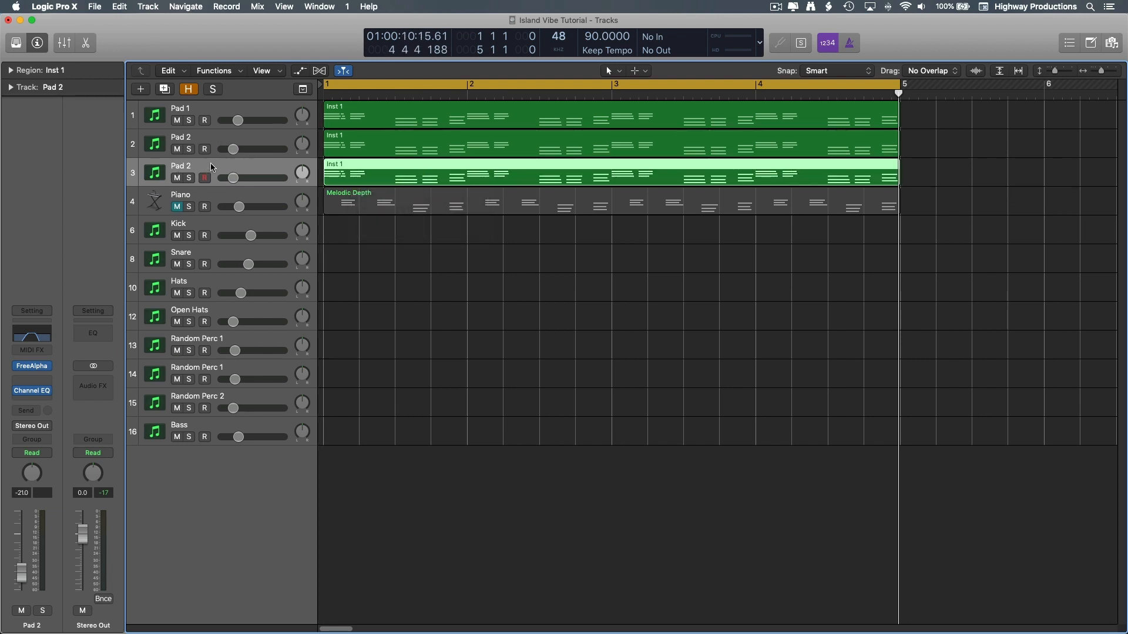
pyautogui.press('Delete')
pyautogui.press('super+BackSpace')
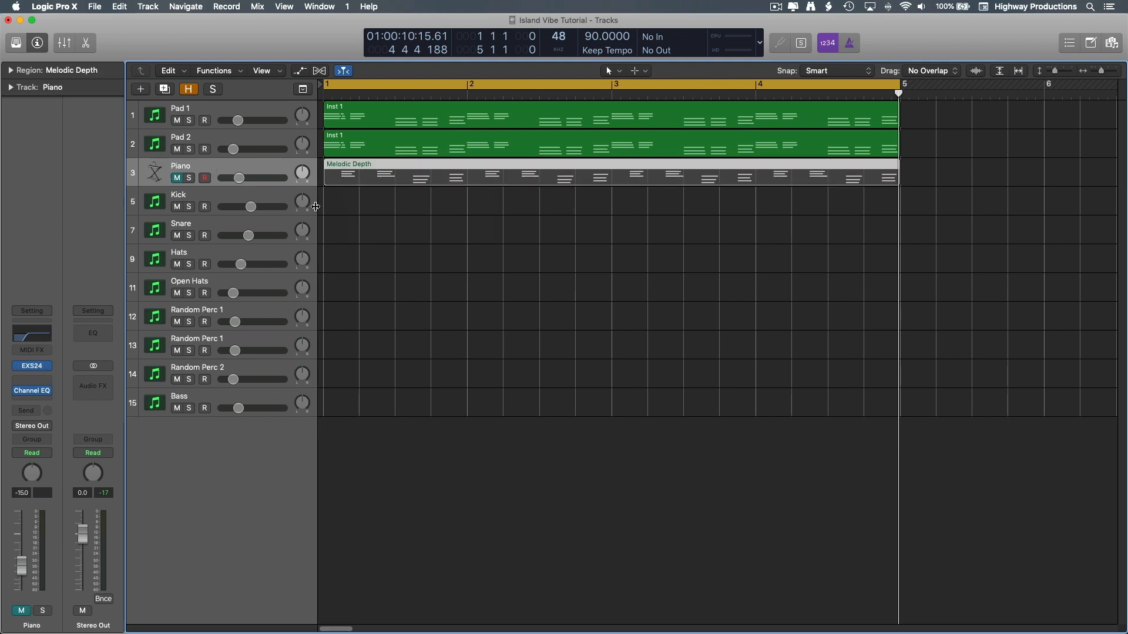
# Play both pads together from the start, toggling the mutes of Pad 2 and Pad 1 to compare the layers.
pyautogui.click(360, 225)
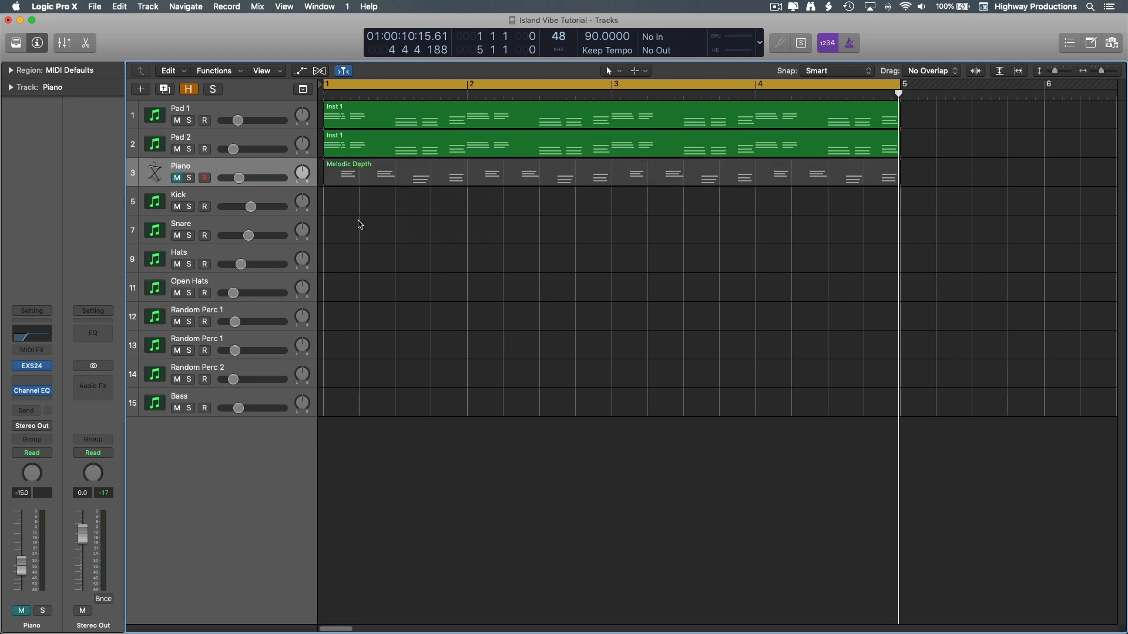
pyautogui.press('Return')
pyautogui.press('space')
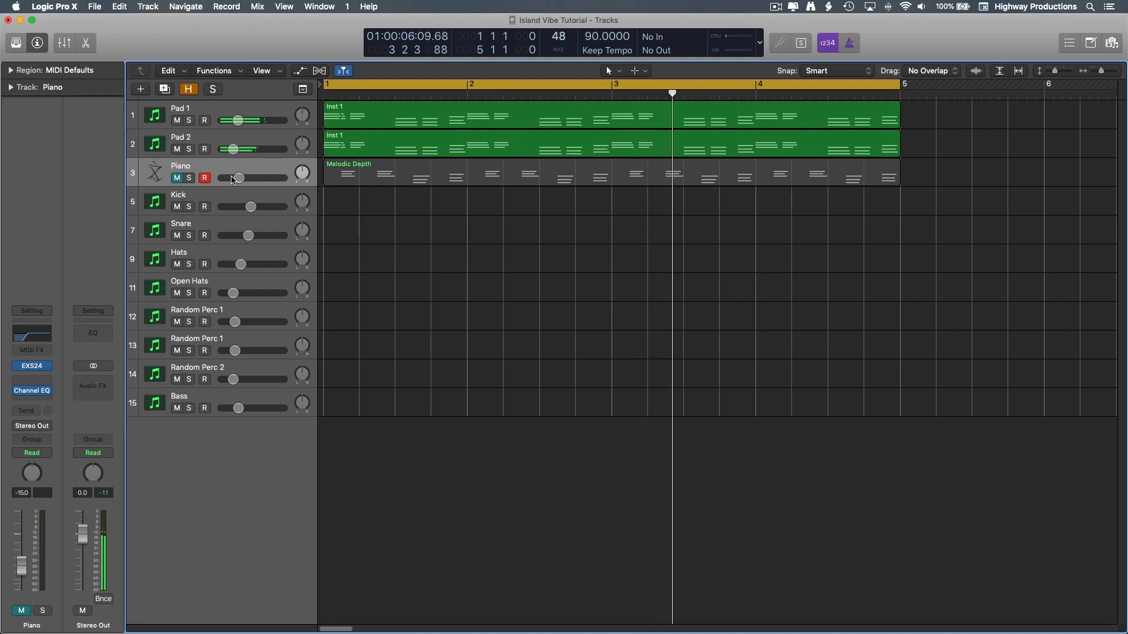
pyautogui.click(177, 149)
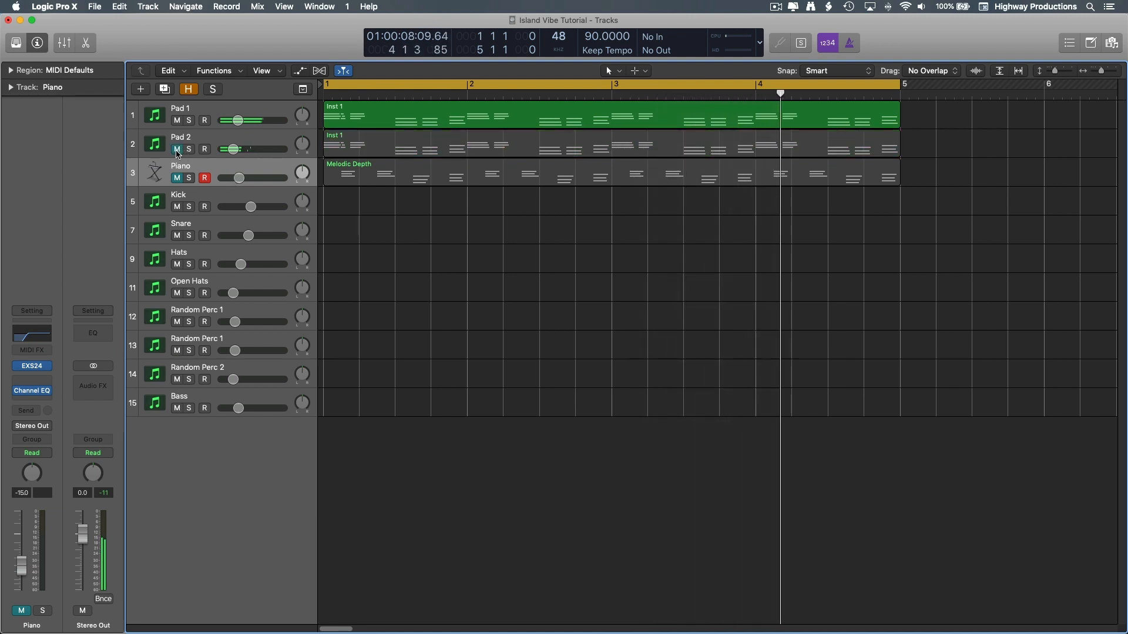
pyautogui.click(177, 149)
pyautogui.click(177, 121)
pyautogui.click(177, 120)
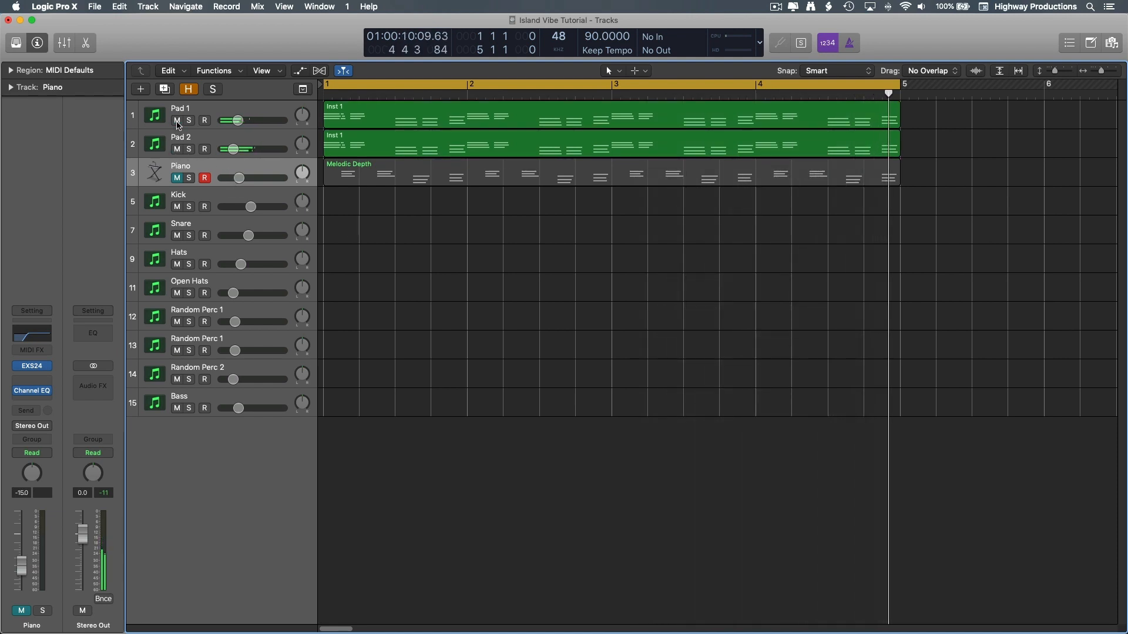
# Unmute the Piano track and play the loop, soloing the Piano to hear its part before turning solo off.
pyautogui.click(177, 178)
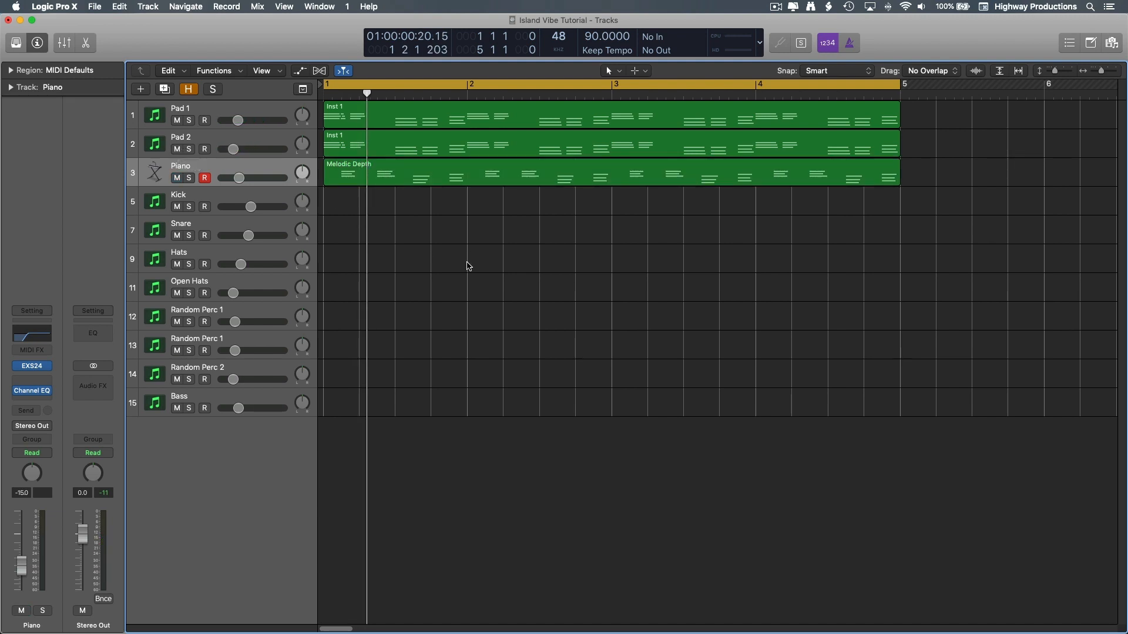
pyautogui.press('space')
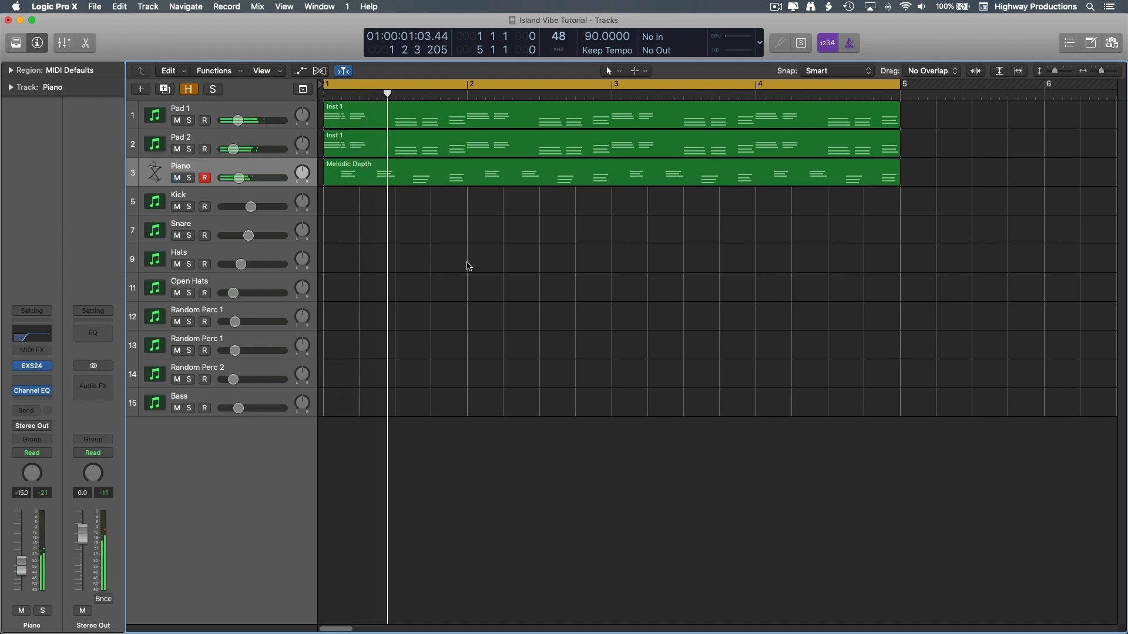
pyautogui.click(190, 178)
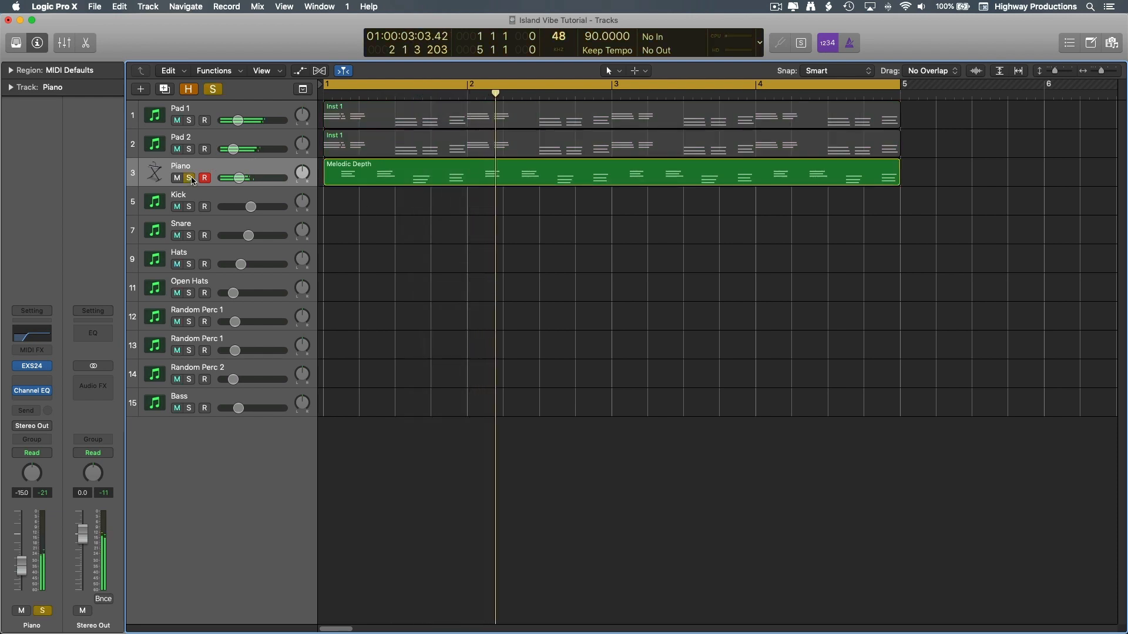
pyautogui.click(190, 178)
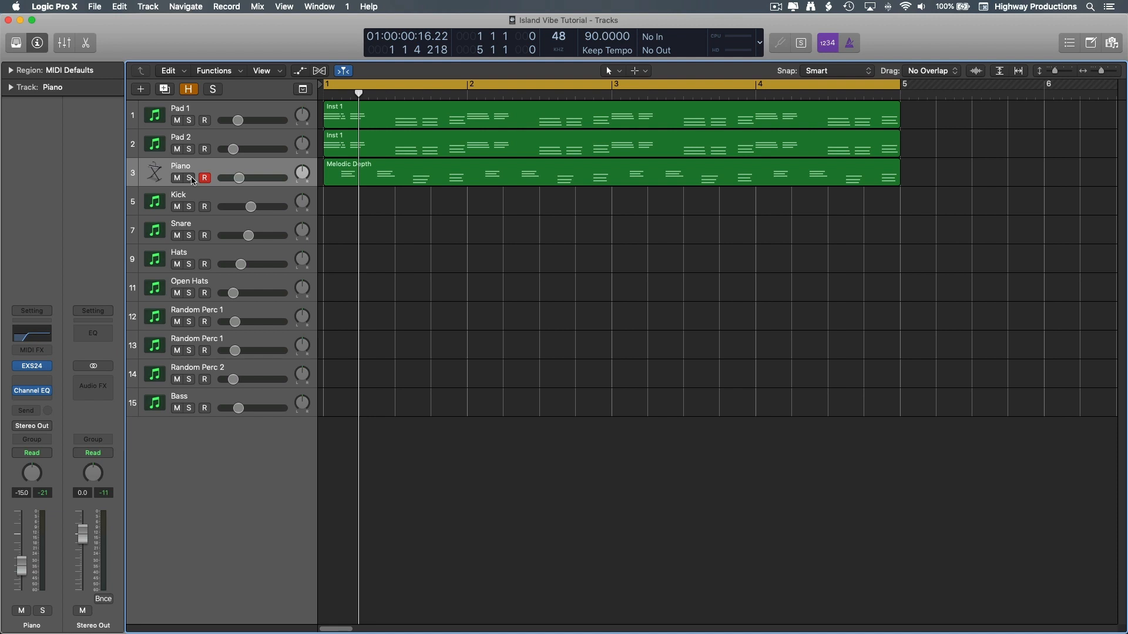
# Perform a snare pattern on the Snare track over the playing loop and capture the performance as a region.
pyautogui.press('Down')
pyautogui.press('Down')
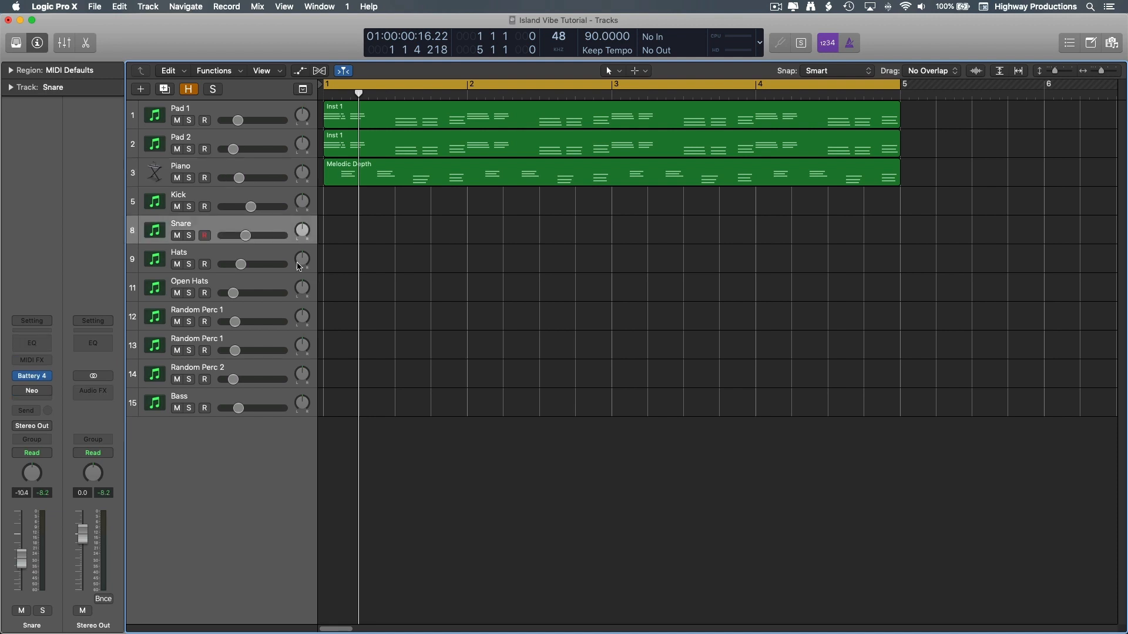
pyautogui.press('space')
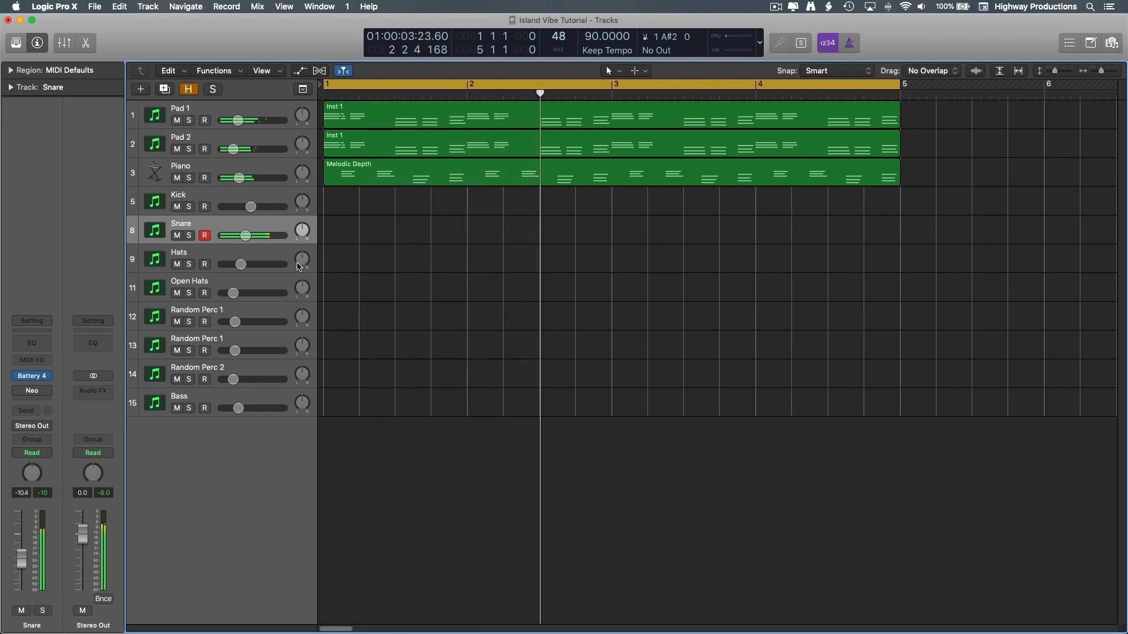
pyautogui.press('space')
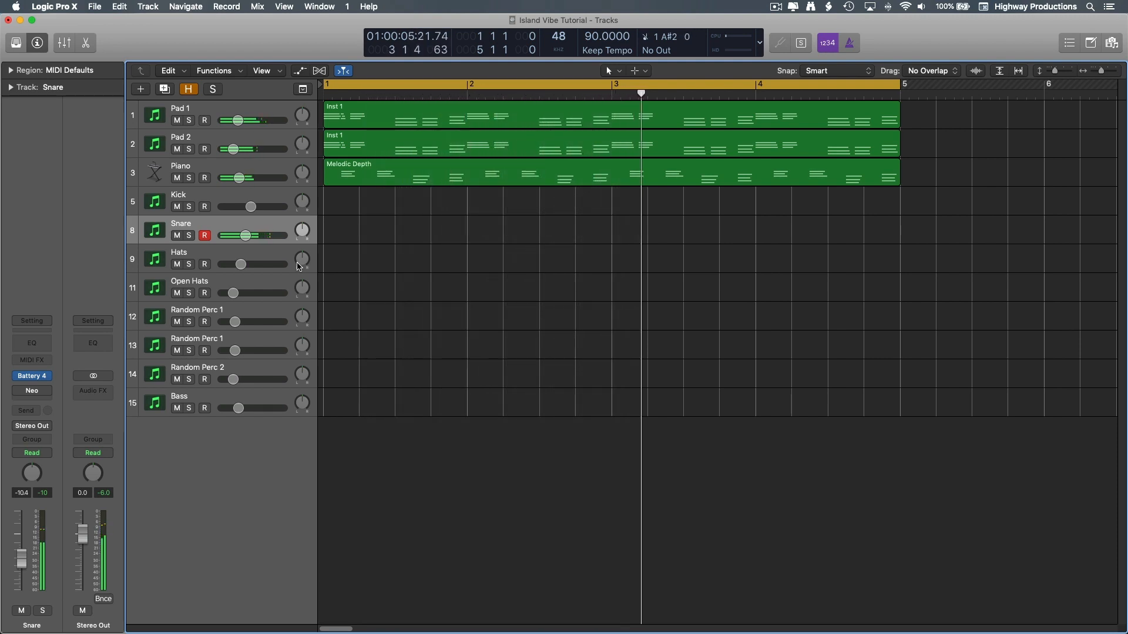
pyautogui.press('super+z')
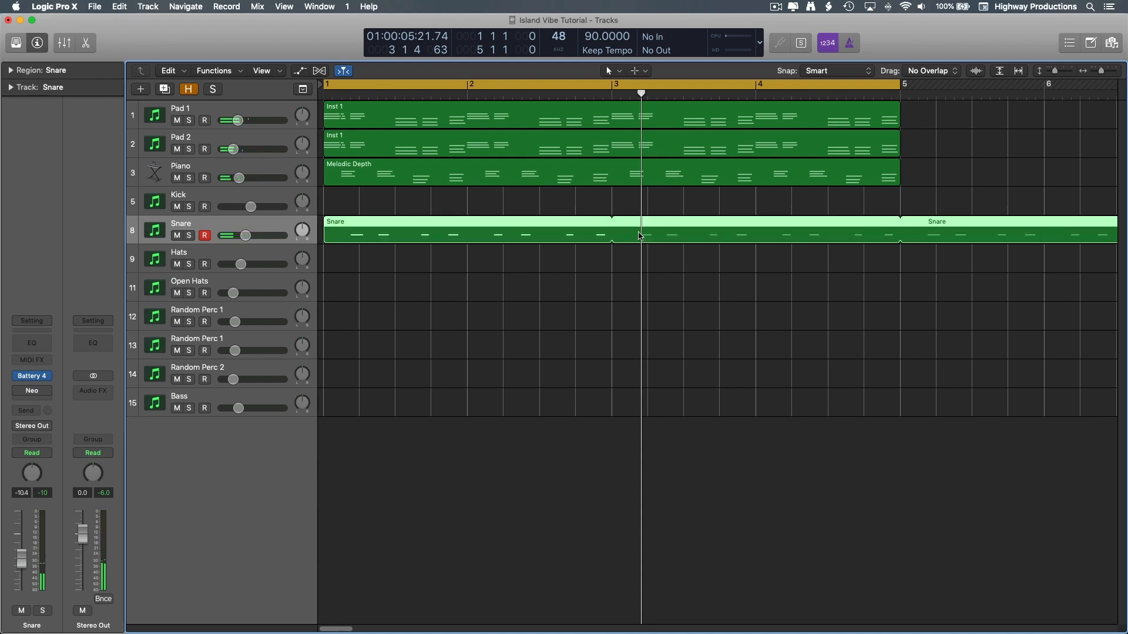
# Remove the Snare region's looping so it ends at bar 3, and quantize all its notes to 1/16 Note.
pyautogui.moveTo(640, 236); pyautogui.dragTo(573, 222)
pyautogui.doubleClick(573, 222)
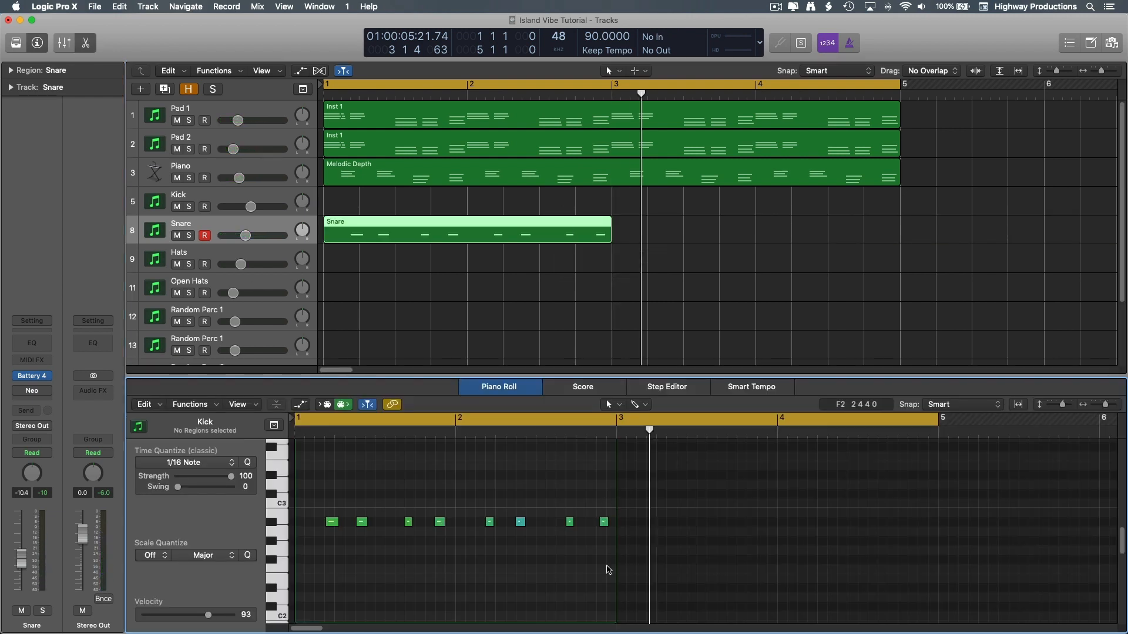
pyautogui.press('super+a')
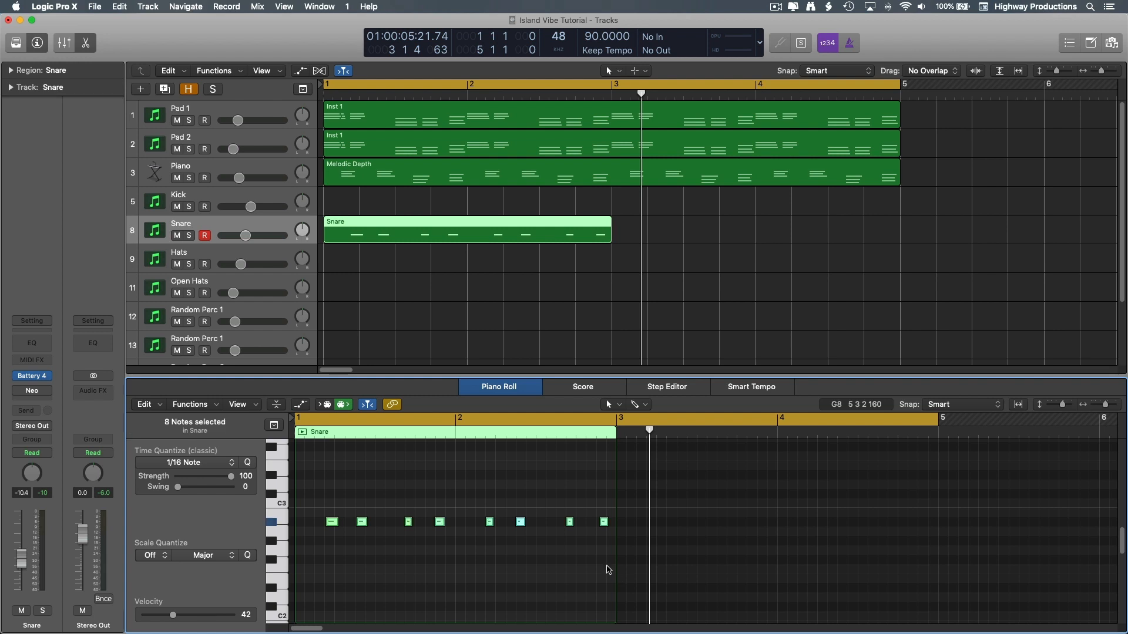
pyautogui.press('q')
pyautogui.press('Return')
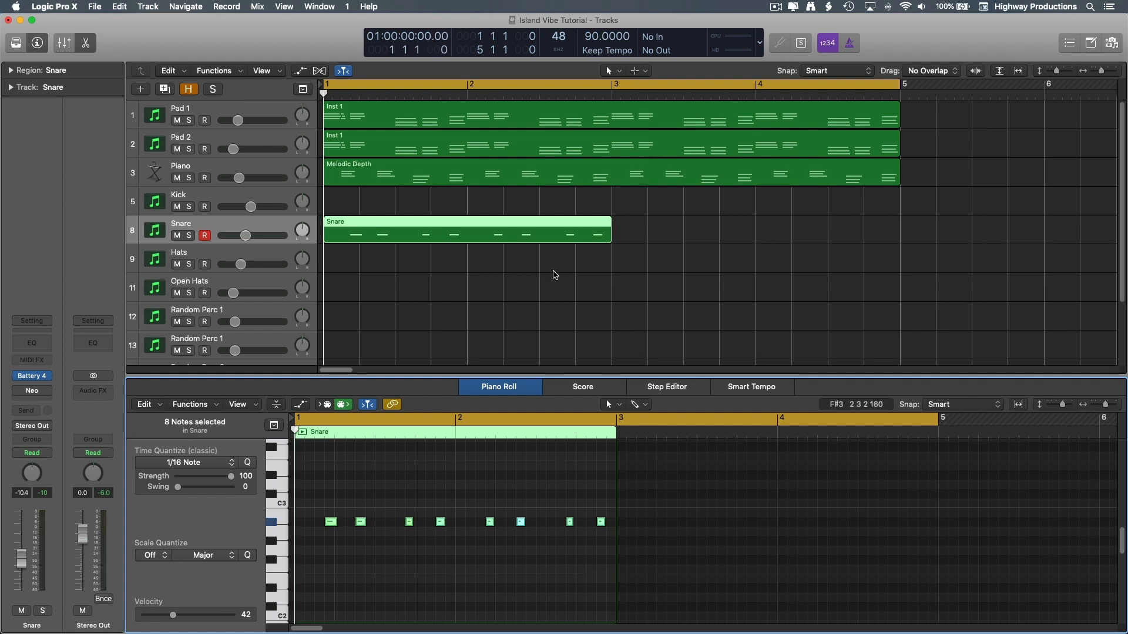
# Play back the quantized snare and repeat its two-bar pattern up to bar 5 as one joined region.
pyautogui.press('space')
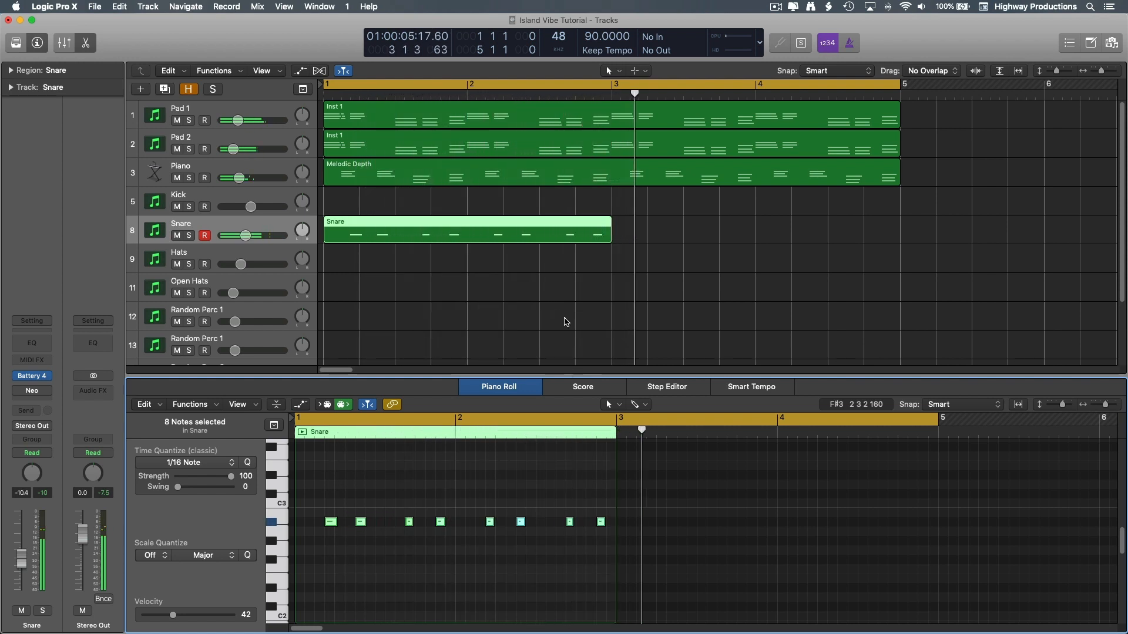
pyautogui.press('space')
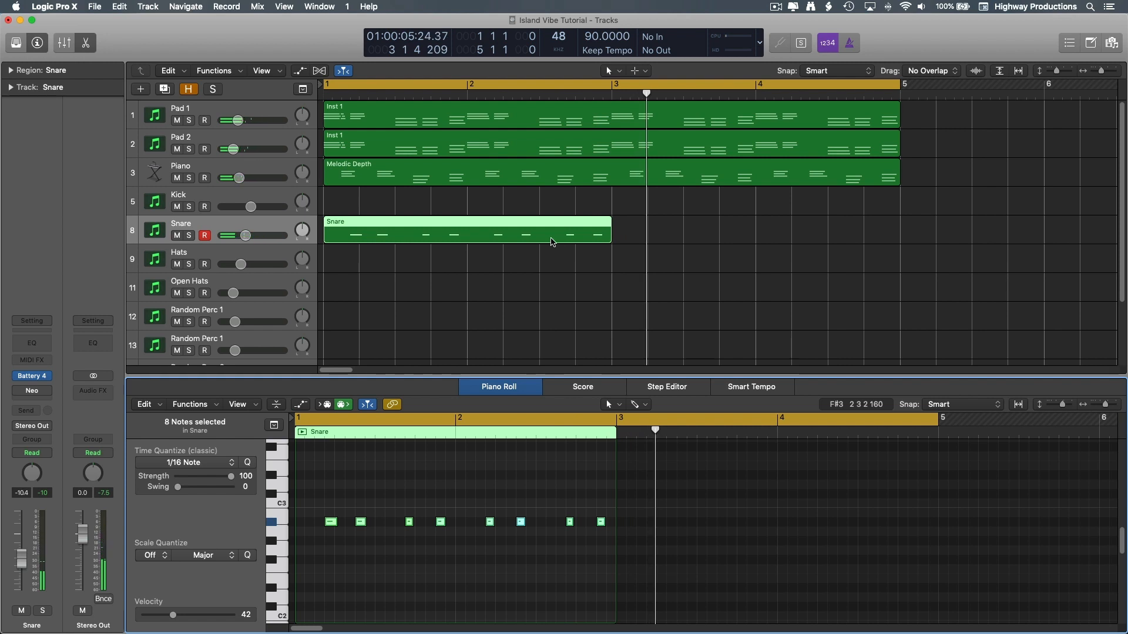
pyautogui.press('super+r')
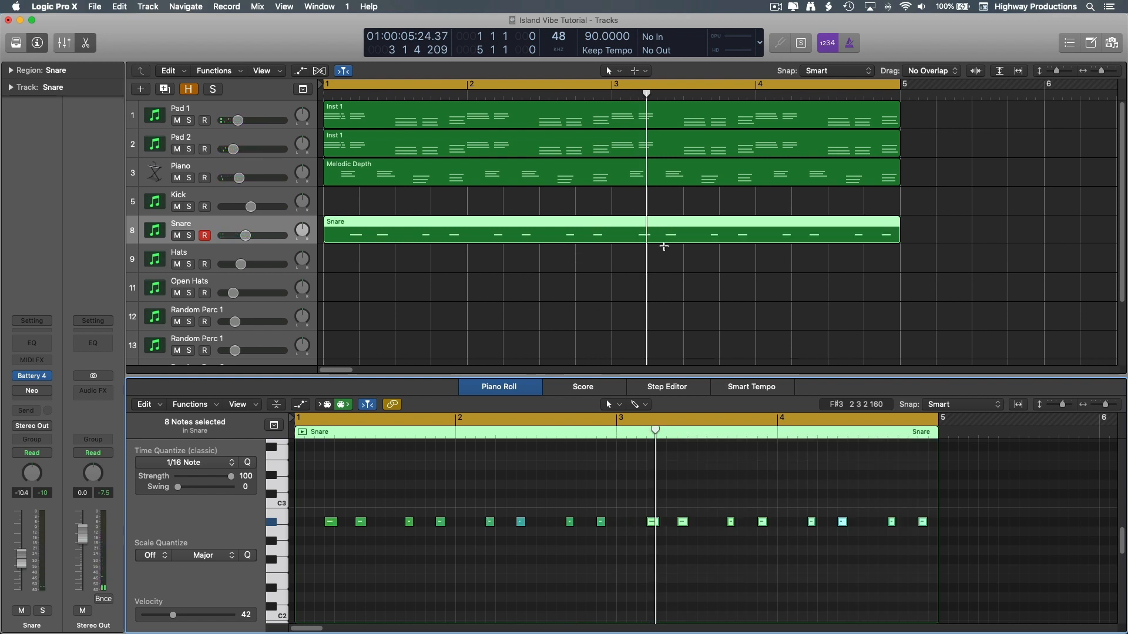
pyautogui.click(617, 285)
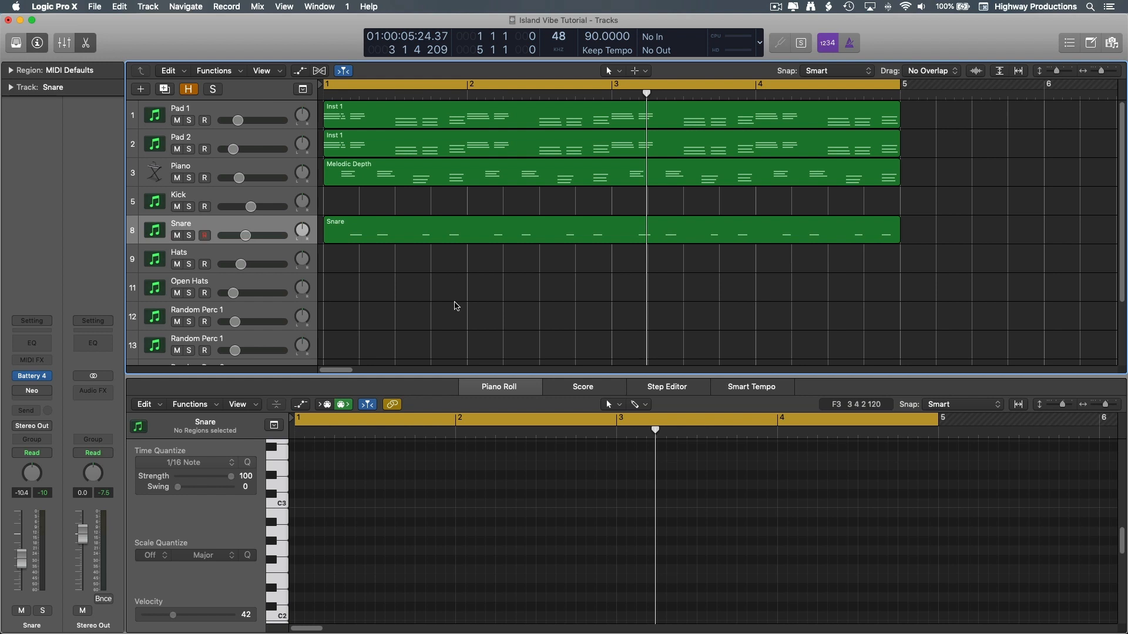
# Perform a kick pattern on the Kick track over the playing loop and capture the performance as a region.
pyautogui.click(253, 199)
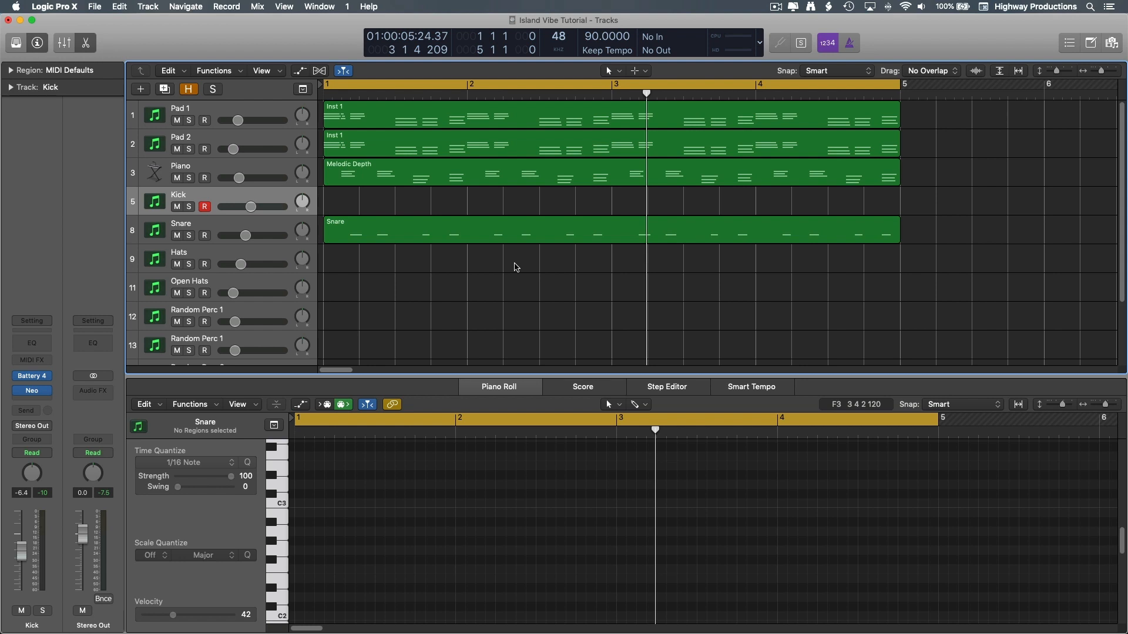
pyautogui.press('space')
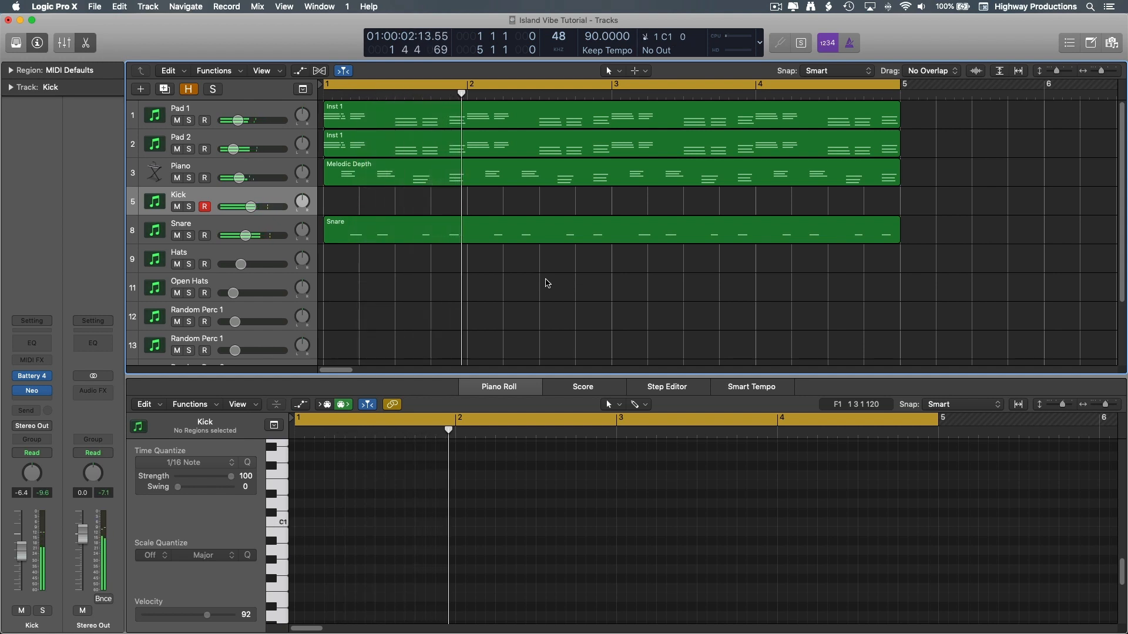
pyautogui.press('super+z')
# Quantize all the Kick region's notes to 1/16 Note and remove its looping so it ends at bar 2.
pyautogui.moveTo(498, 562); pyautogui.dragTo(86, 426)
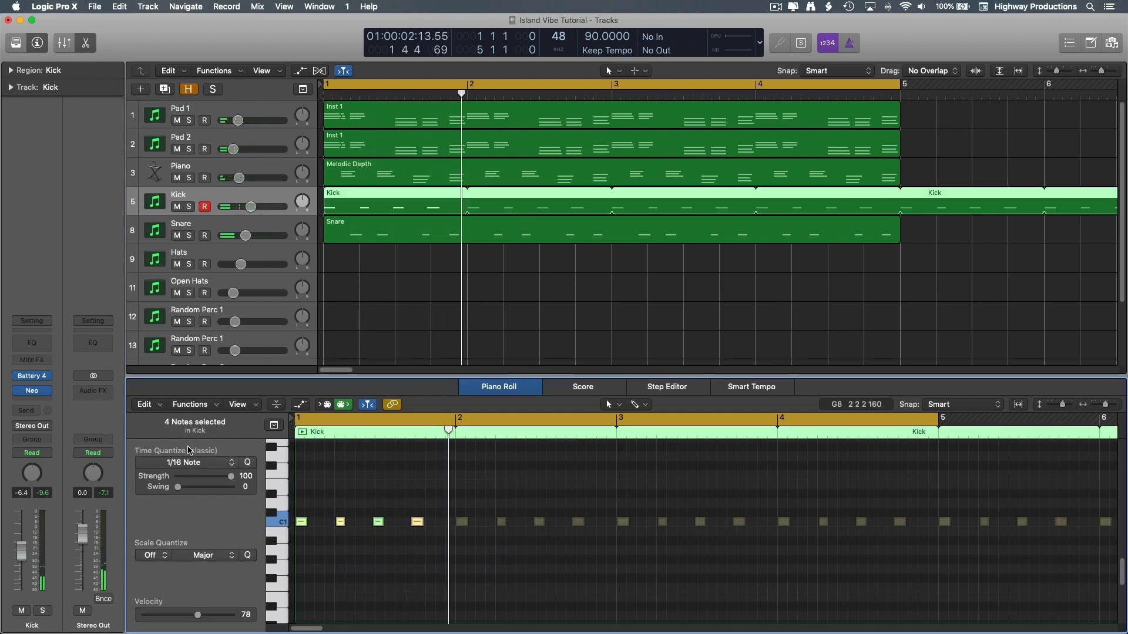
pyautogui.press('q')
pyautogui.press('Return')
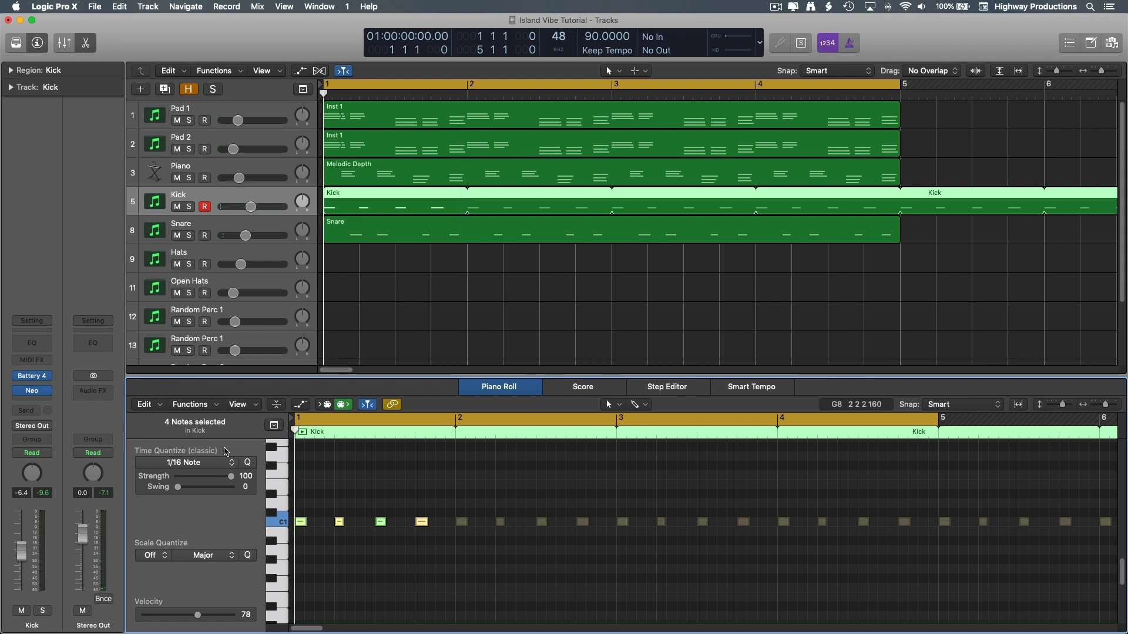
pyautogui.moveTo(481, 191); pyautogui.dragTo(415, 188)
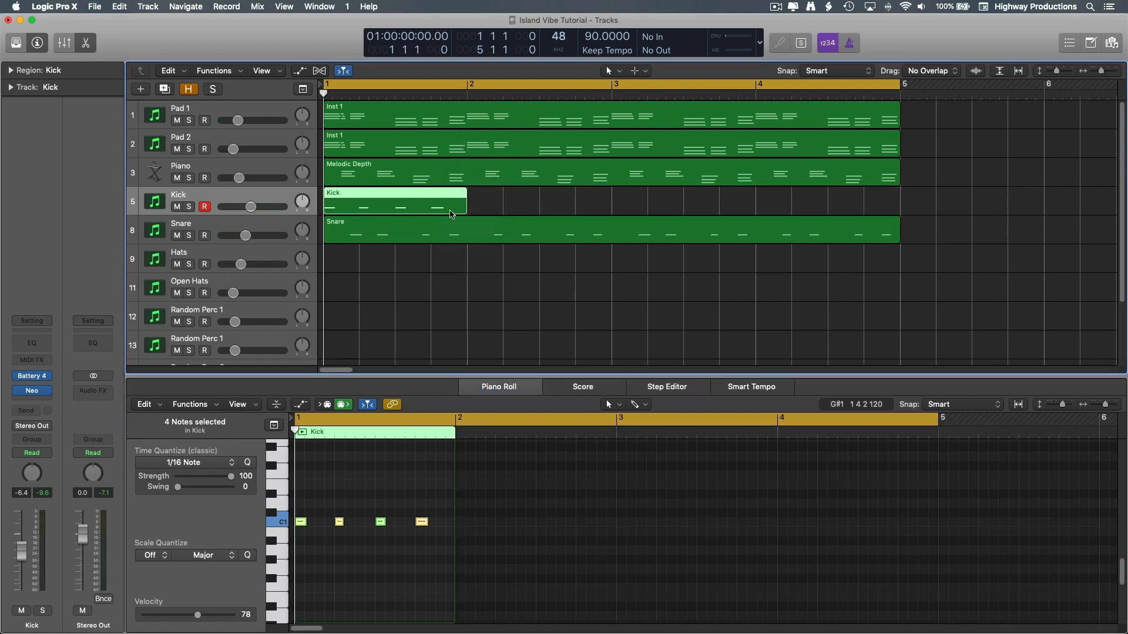
# Repeat the one-bar Kick region up to bar 5 and join the copies into a single region.
pyautogui.press('super+r')
pyautogui.press('super+r')
pyautogui.press('super+r')
pyautogui.moveTo(953, 189); pyautogui.dragTo(384, 204)
pyautogui.press('super+j')
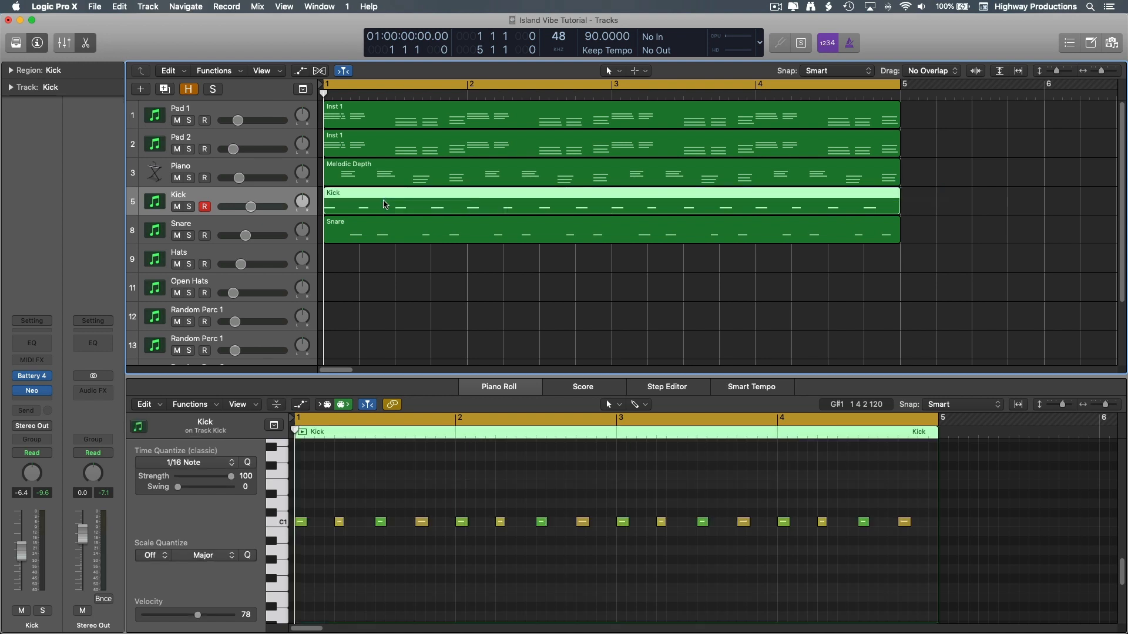
pyautogui.click(514, 287)
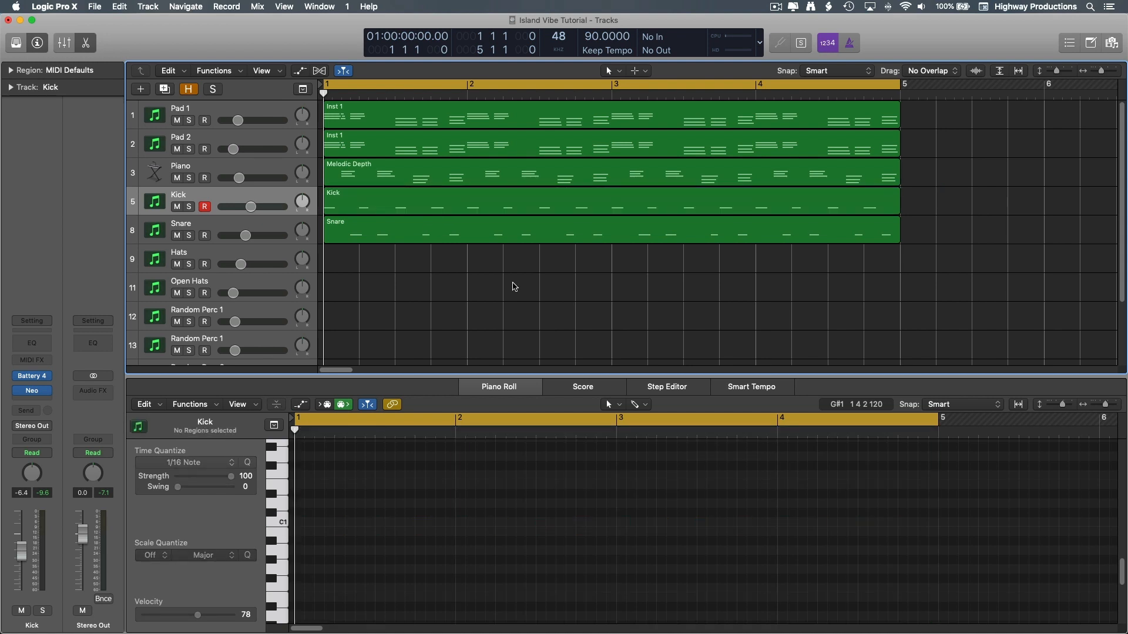
# Play the loop with the new drums and examine the Kick region's notes in the Piano Roll.
pyautogui.press('space')
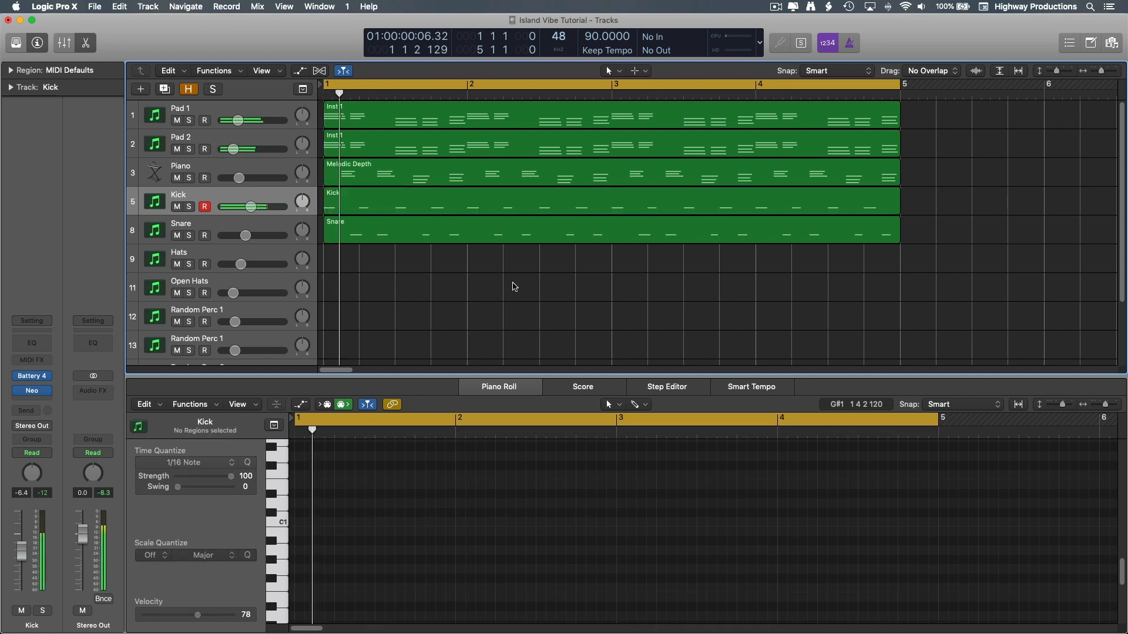
pyautogui.click(429, 209)
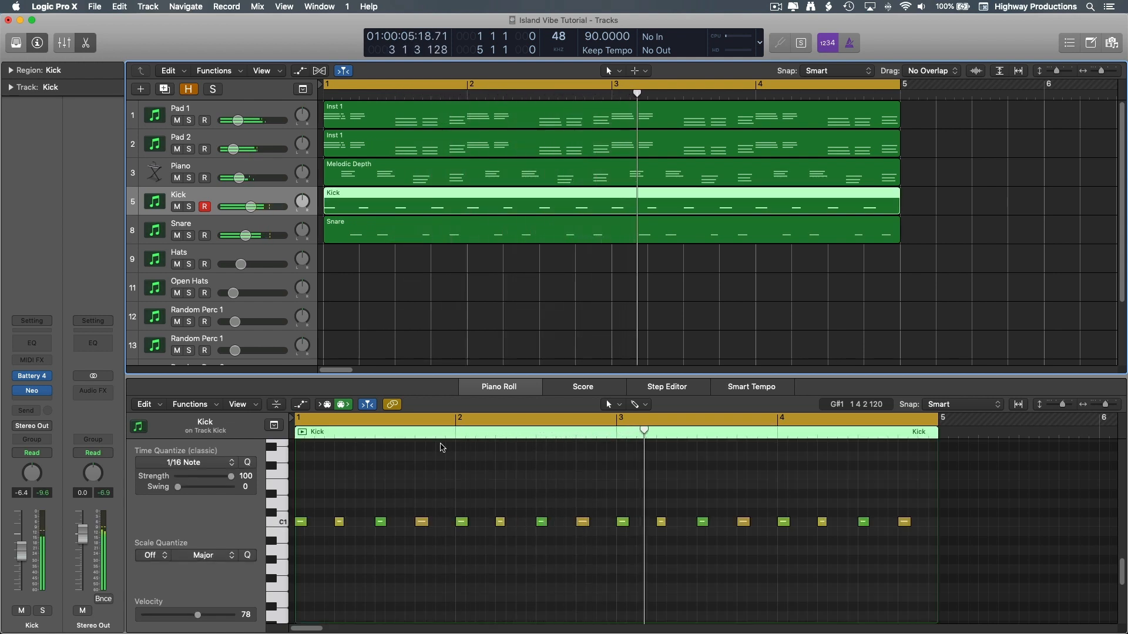
pyautogui.click(474, 489)
pyautogui.click(507, 272)
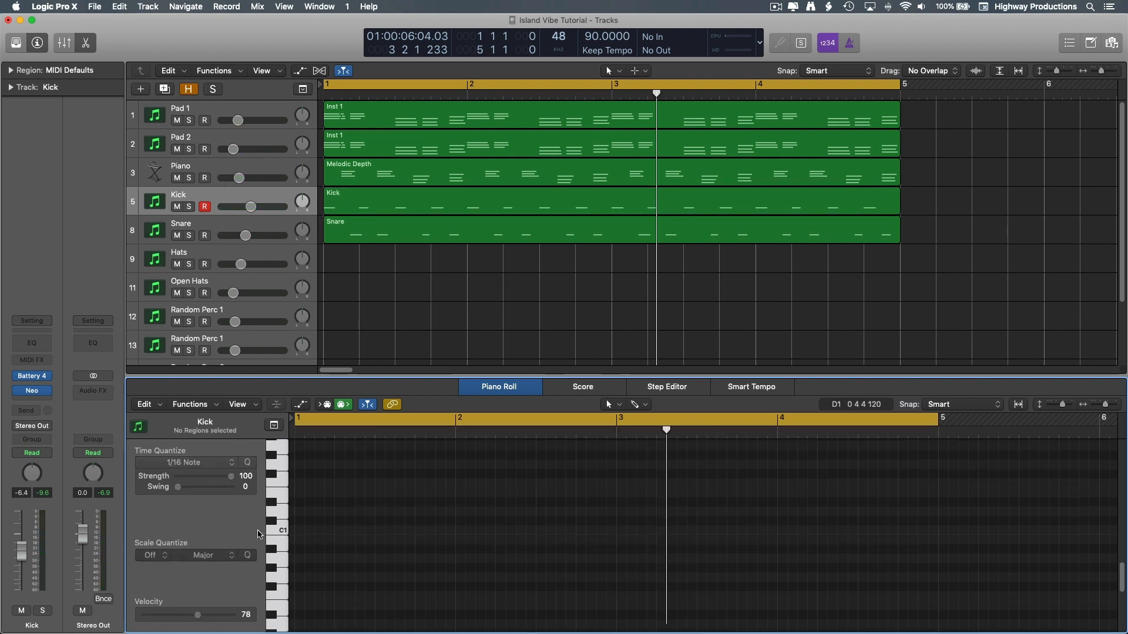
# Display the Kick region's note velocities as automation in the Piano Roll, raise all its notes to velocity 127, and hide the automation.
pyautogui.click(299, 404)
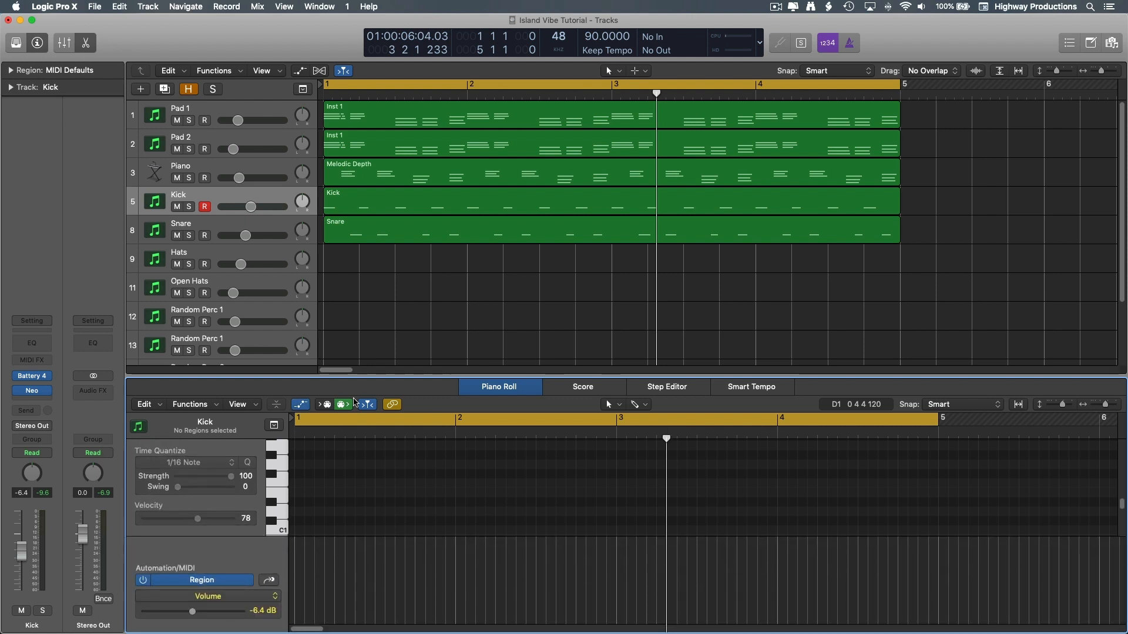
pyautogui.click(387, 212)
pyautogui.click(251, 595)
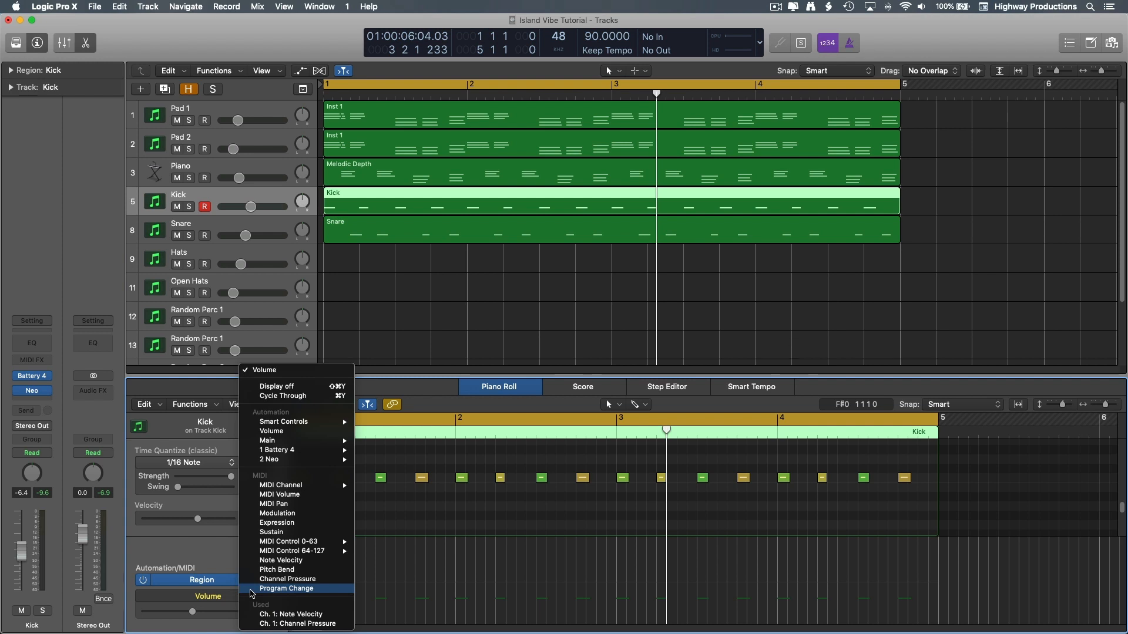
pyautogui.click(277, 615)
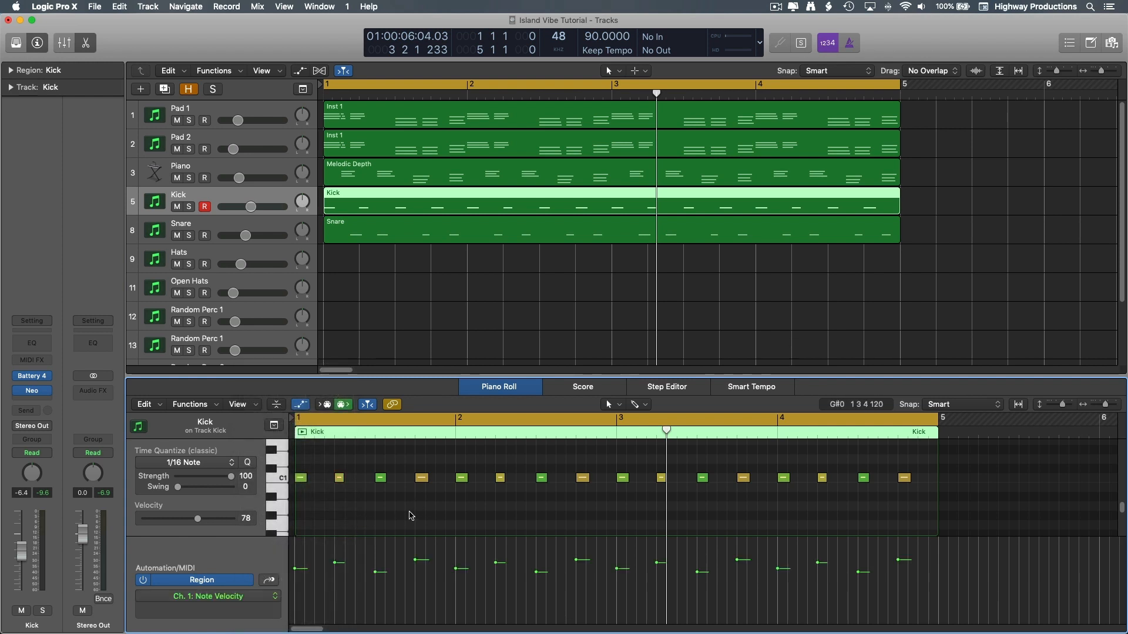
pyautogui.press('super+a')
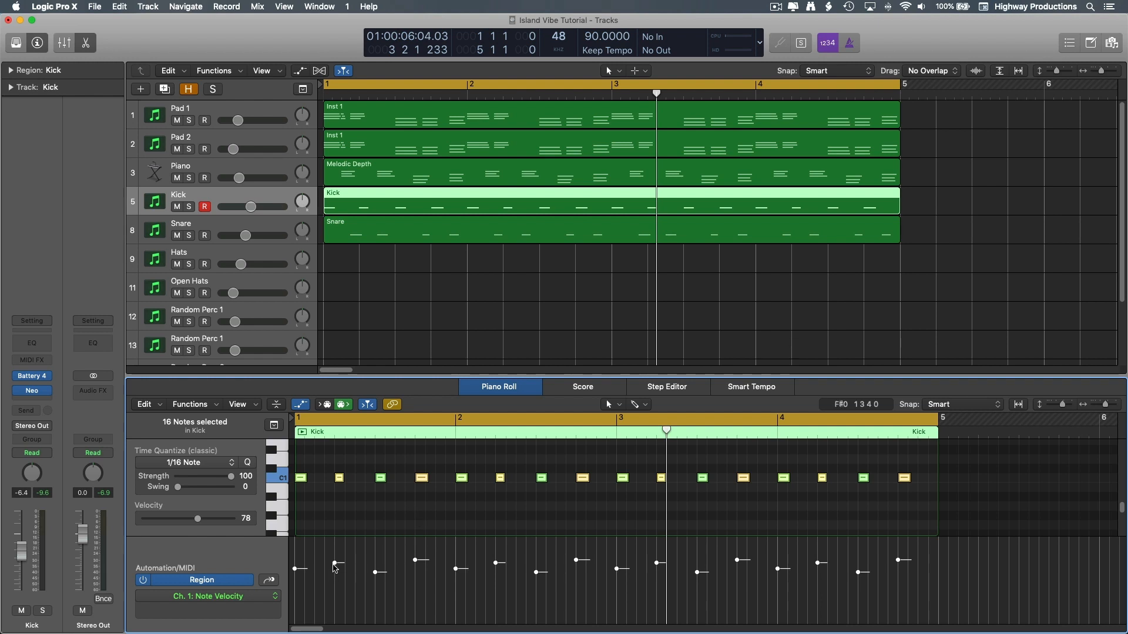
pyautogui.moveTo(334, 565); pyautogui.dragTo(335, 505)
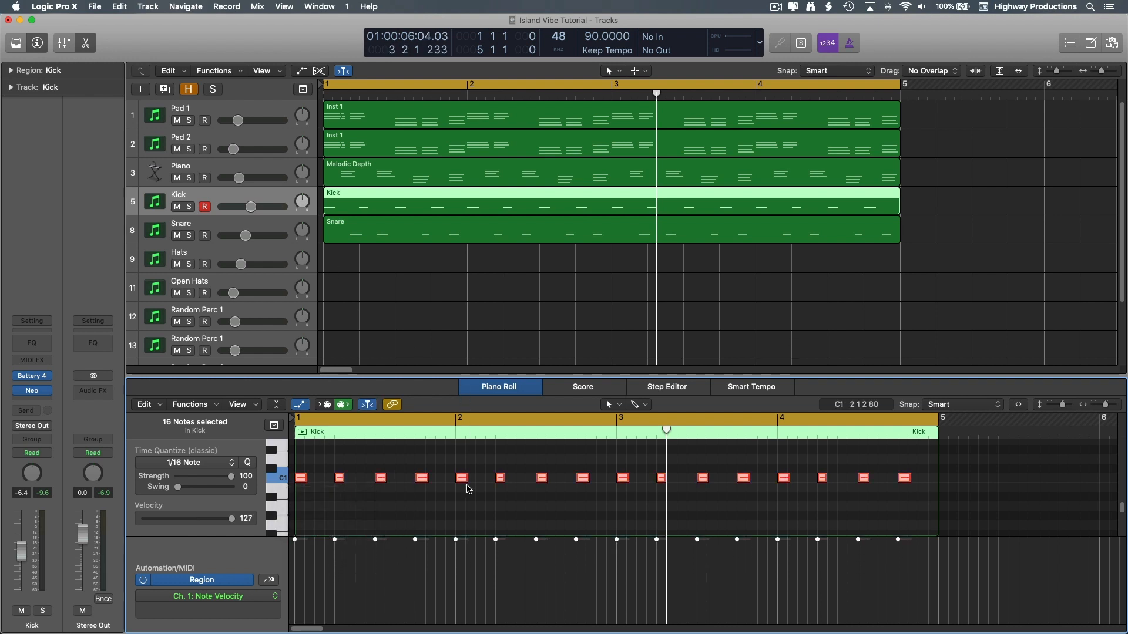
pyautogui.click(466, 508)
pyautogui.press('a')
# Play the loop and lower the Kick track's volume to -7.6 dB.
pyautogui.press('space')
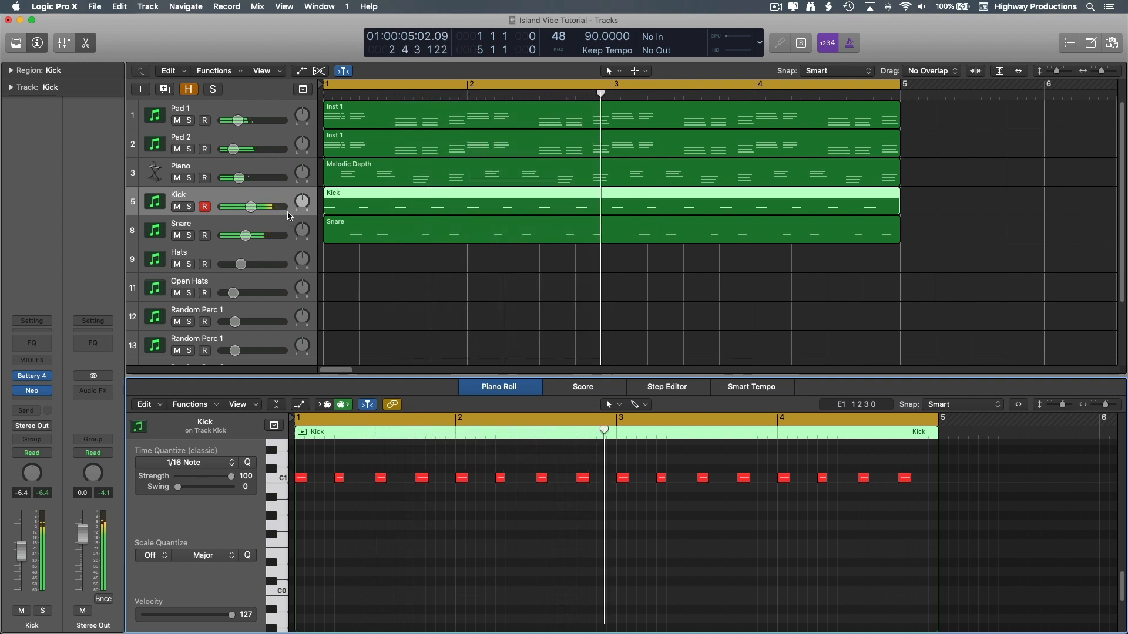
pyautogui.moveTo(251, 207); pyautogui.dragTo(249, 207)
pyautogui.click(399, 272)
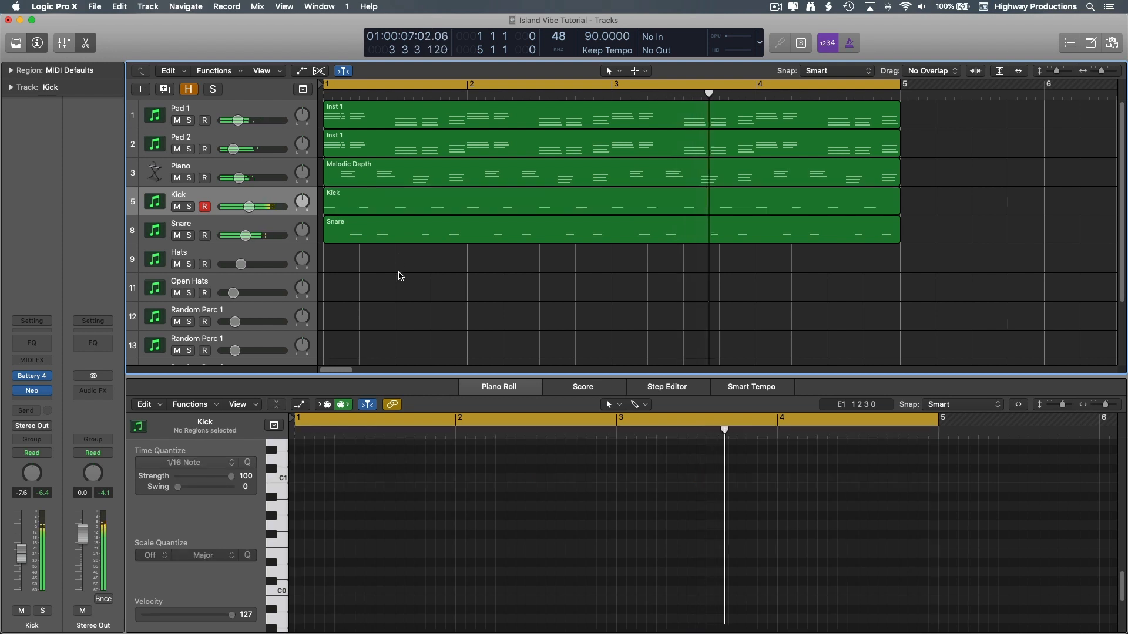
# Perform a hi-hat pattern with the Zay Hat 2 sample on the Hats track over the loop and capture it as a region.
pyautogui.click(228, 256)
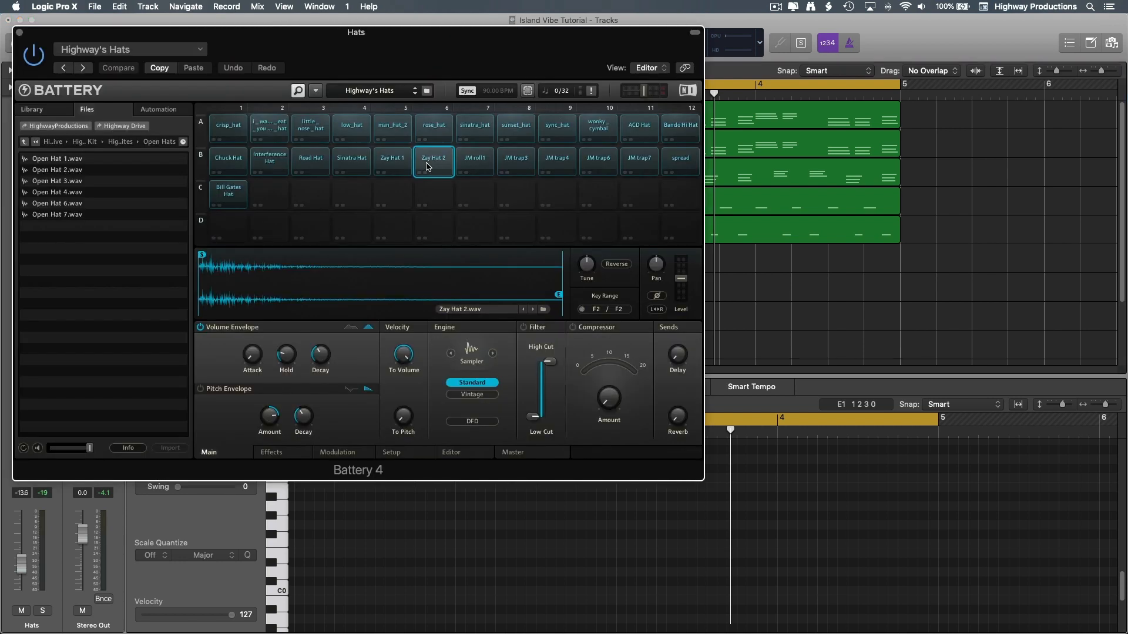
pyautogui.press('space')
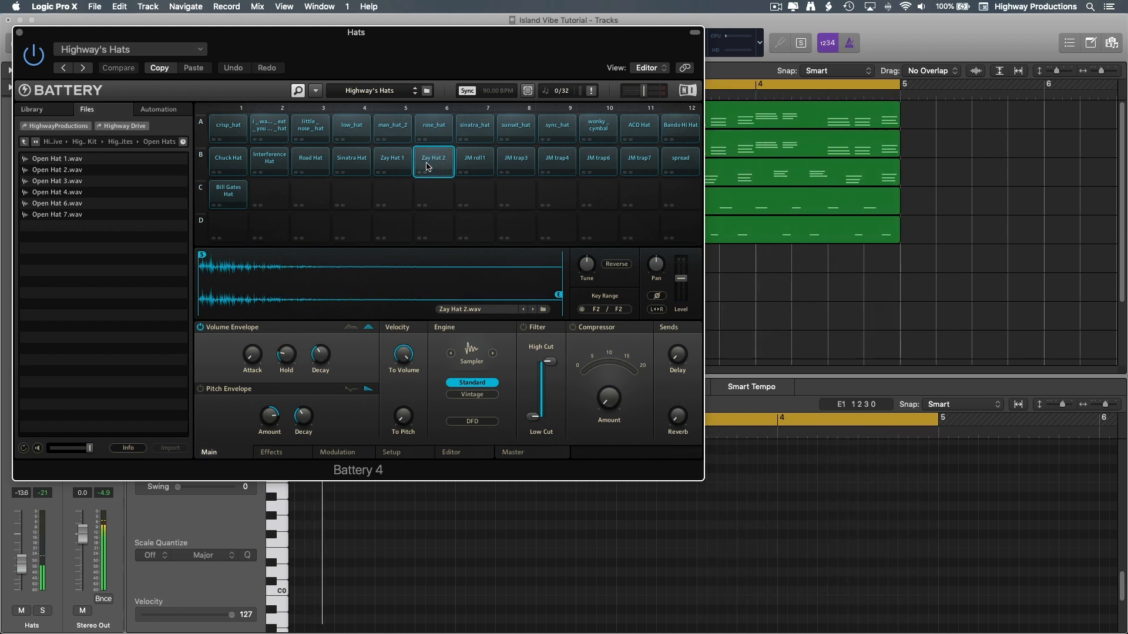
pyautogui.hotkey('shift', 'r')
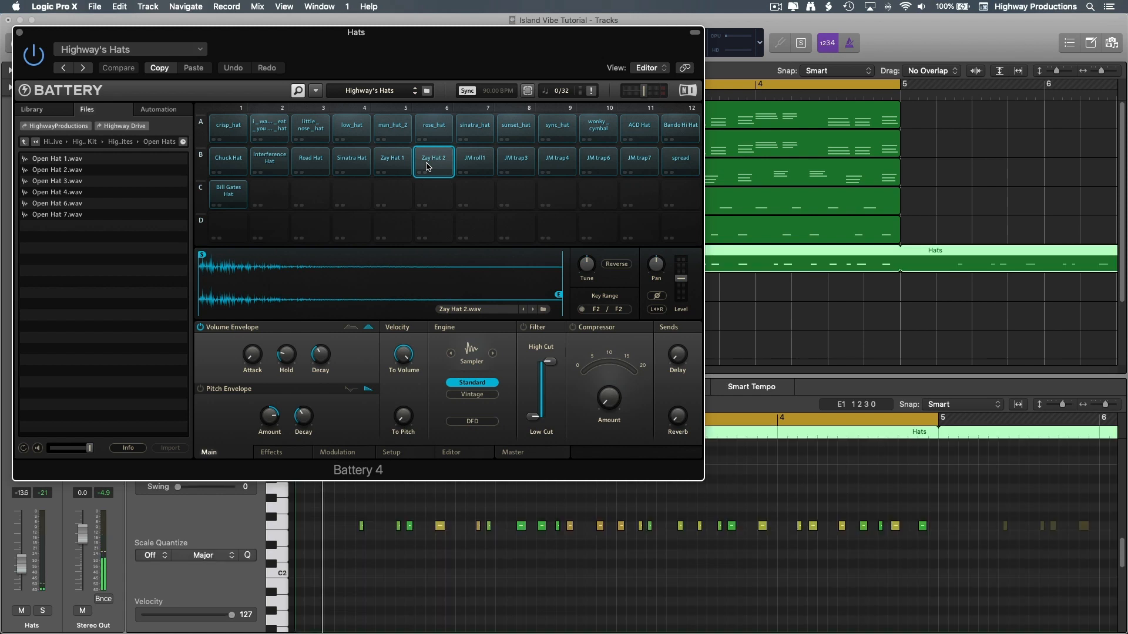
pyautogui.click(19, 32)
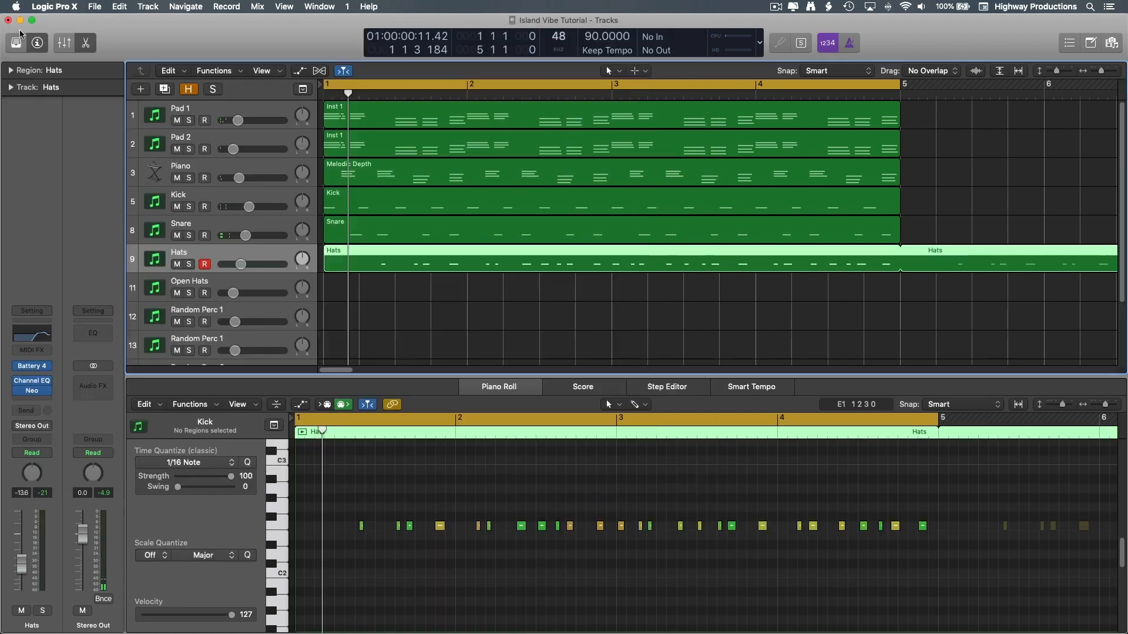
# End the Hats region at bar 5 without looping and delete its notes before bar 3.
pyautogui.click(904, 248)
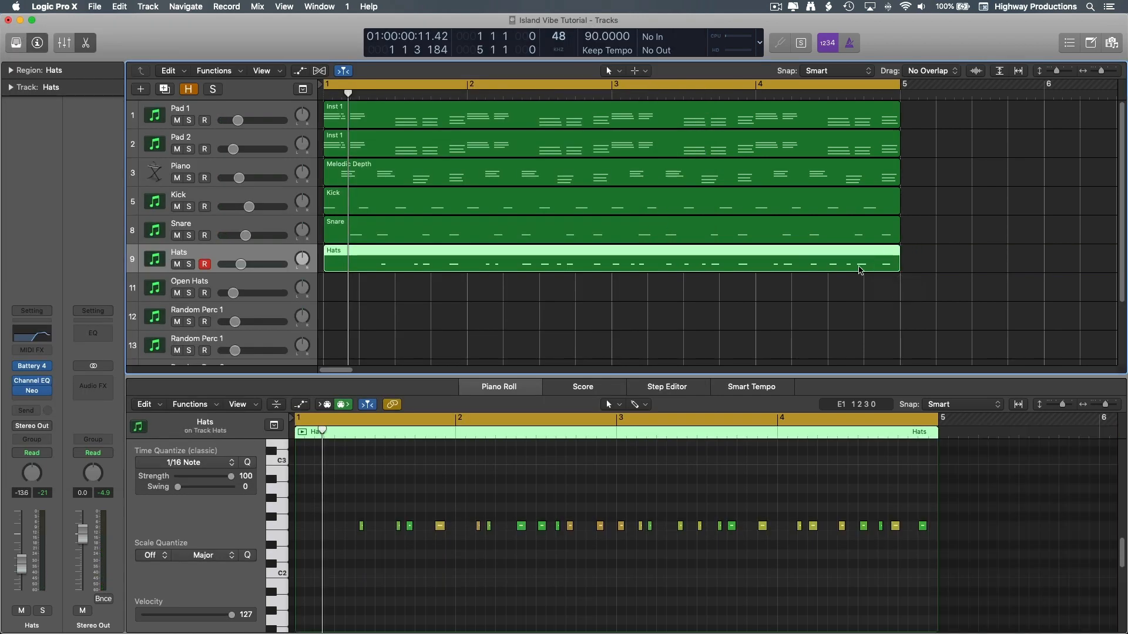
pyautogui.moveTo(621, 501); pyautogui.dragTo(306, 559)
pyautogui.press('Delete')
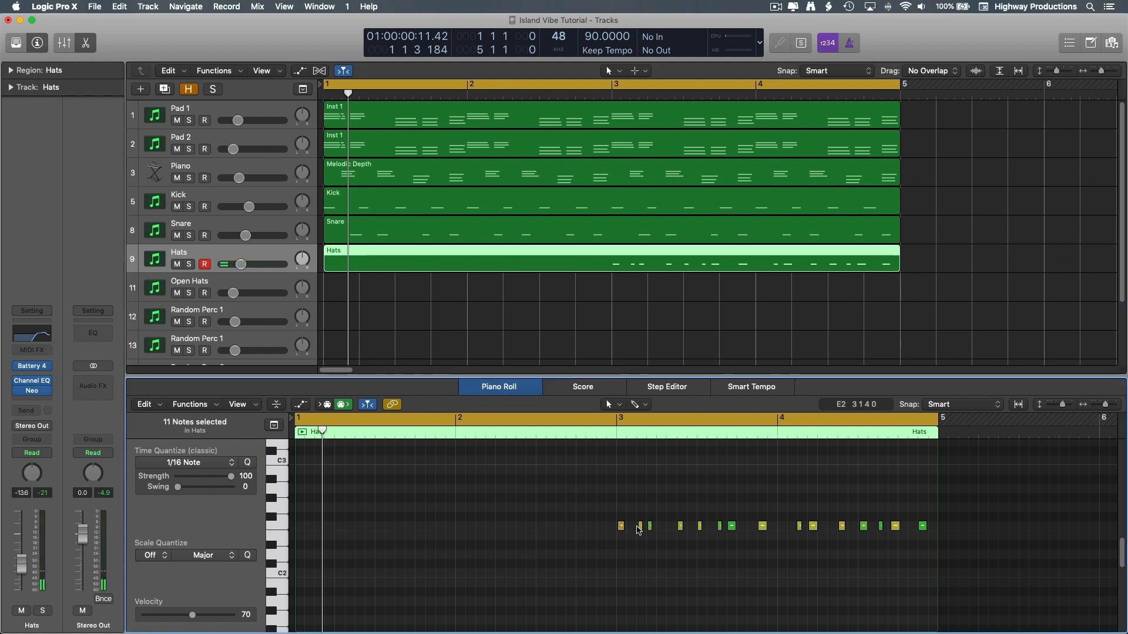
# Quantize the remaining Hats notes to 1/16 Note and copy them from bar 3 to start at bar 1.
pyautogui.moveTo(580, 490); pyautogui.dragTo(1015, 541)
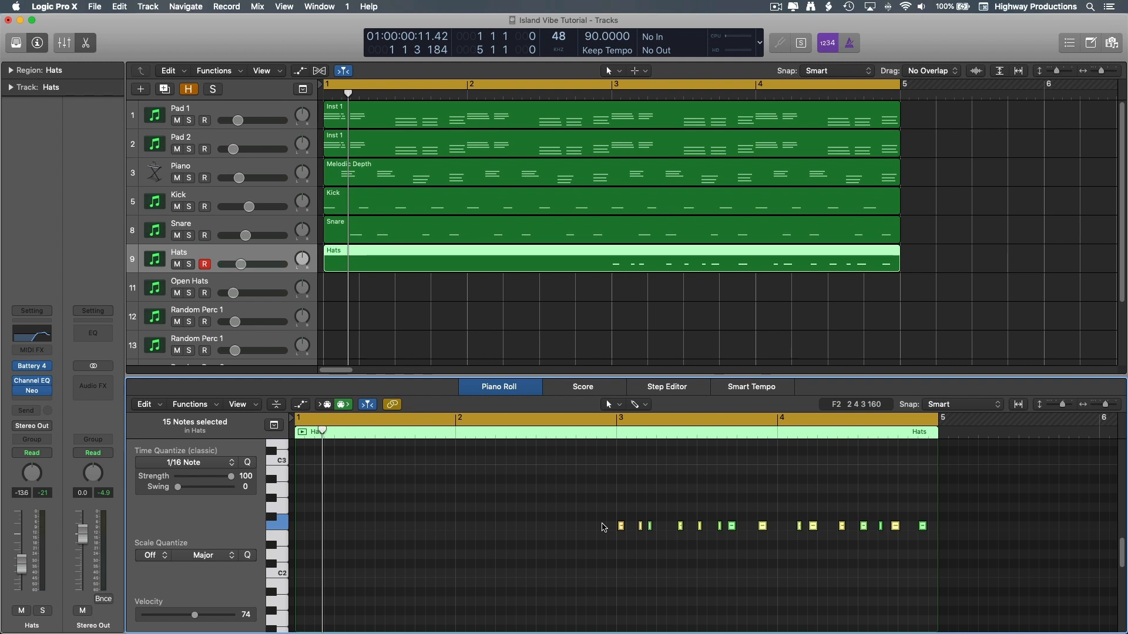
pyautogui.press('q')
pyautogui.moveTo(620, 527); pyautogui.dragTo(298, 525)
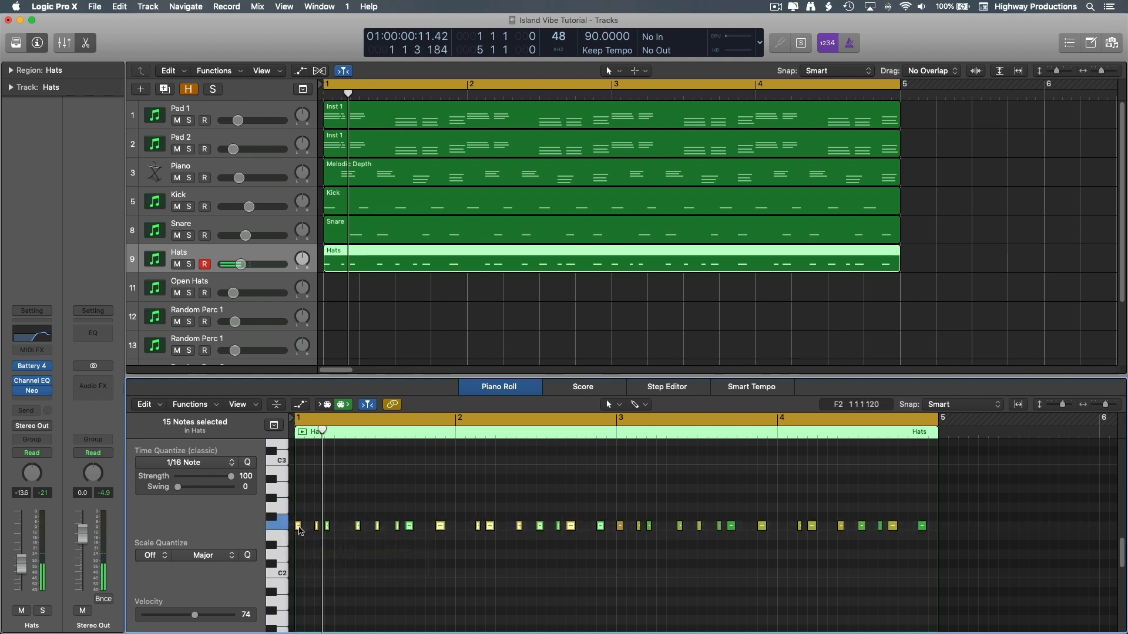
# Play the loop with the new hats and raise the Hats track's volume to -10.6 dB.
pyautogui.click(429, 509)
pyautogui.press('space')
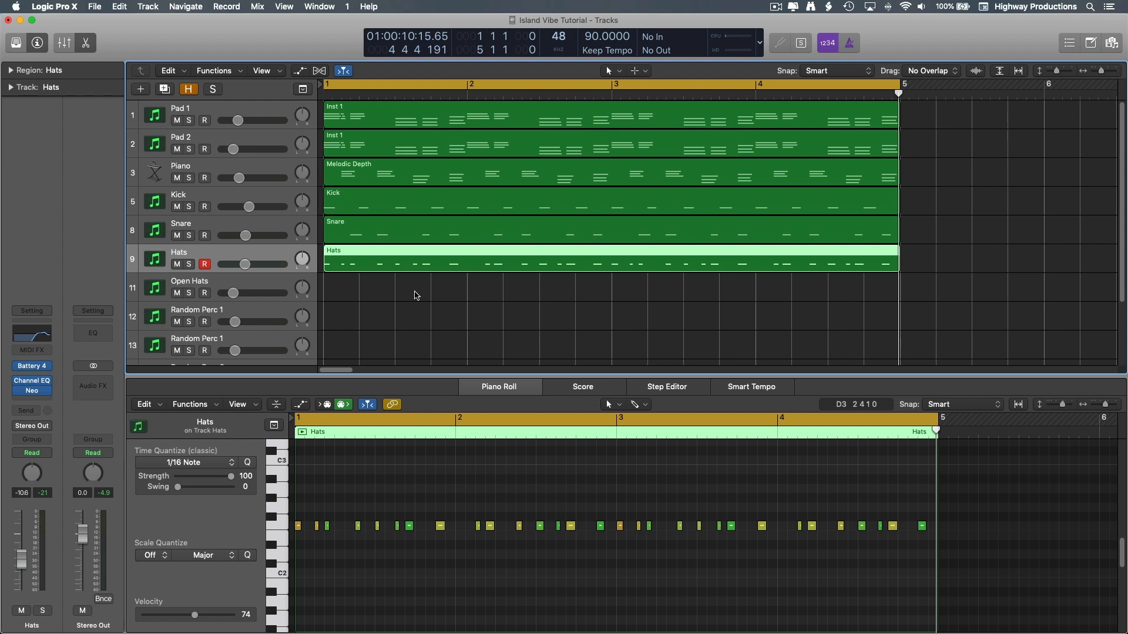
# Perform an open hat pattern on the Open Hats track, capture it as a region, and set the track's volume to -14.0 dB.
pyautogui.click(416, 295)
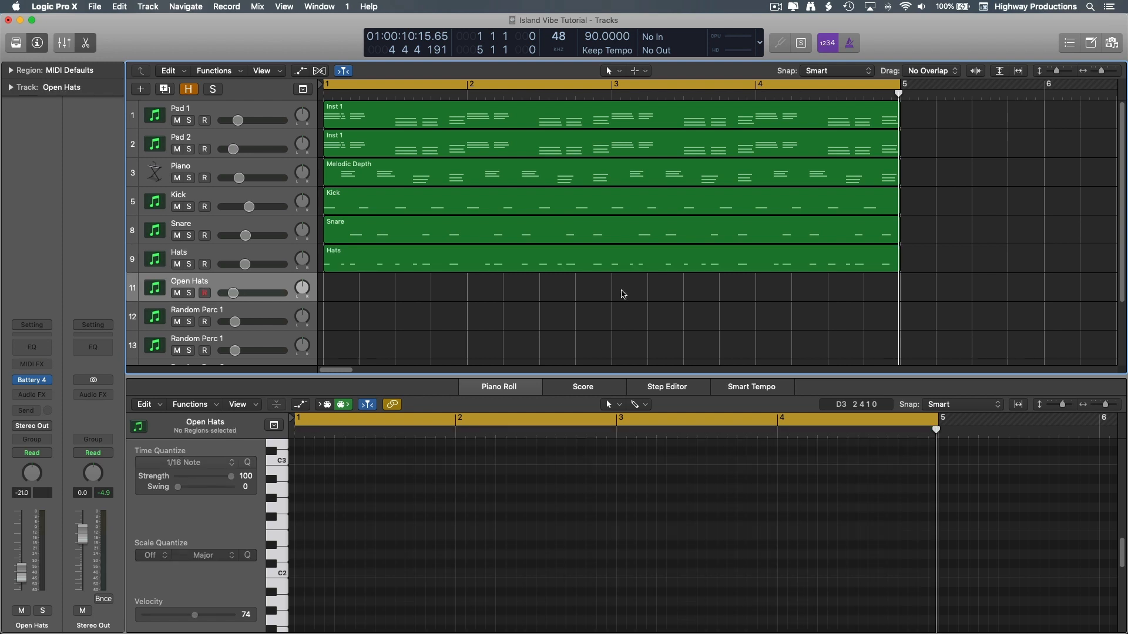
pyautogui.press('Return')
pyautogui.press('space')
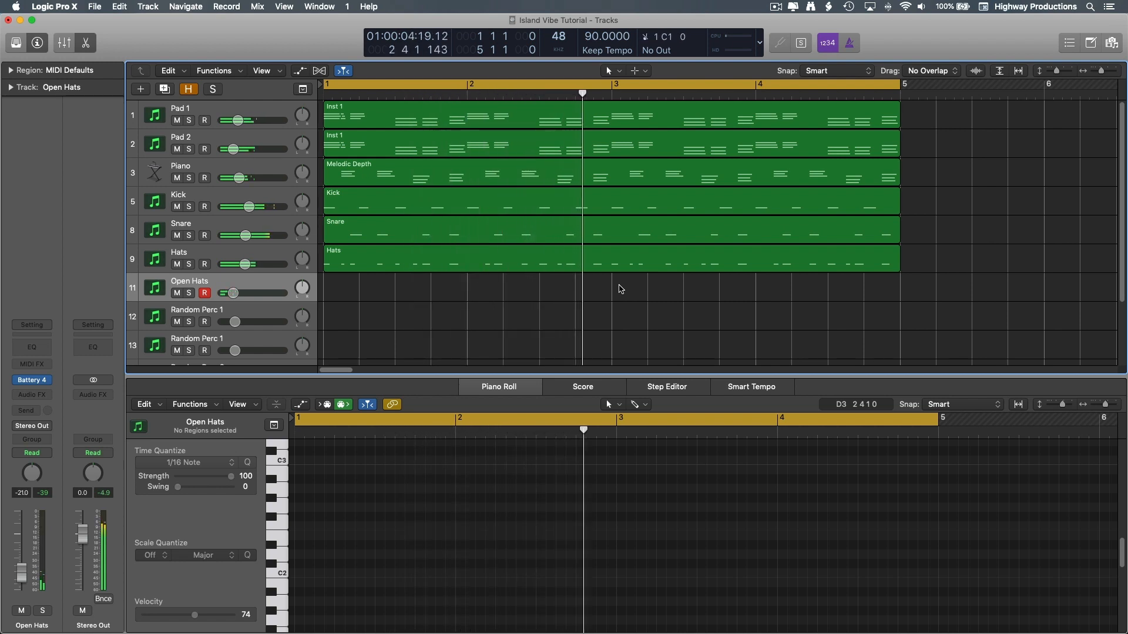
pyautogui.press('super+z')
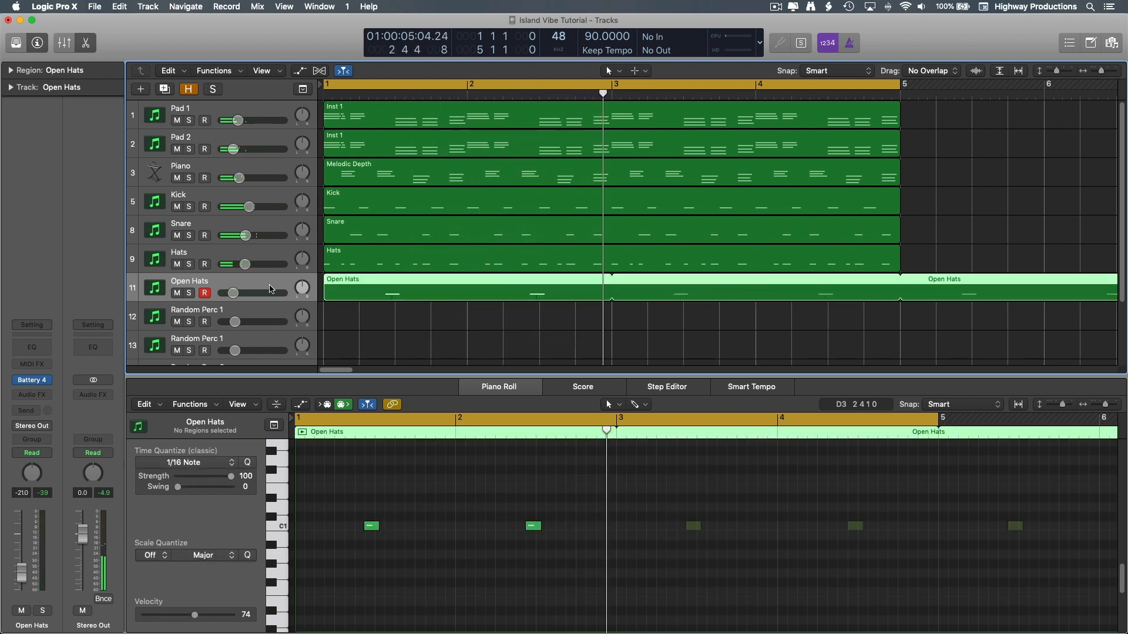
pyautogui.moveTo(270, 289); pyautogui.dragTo(241, 292)
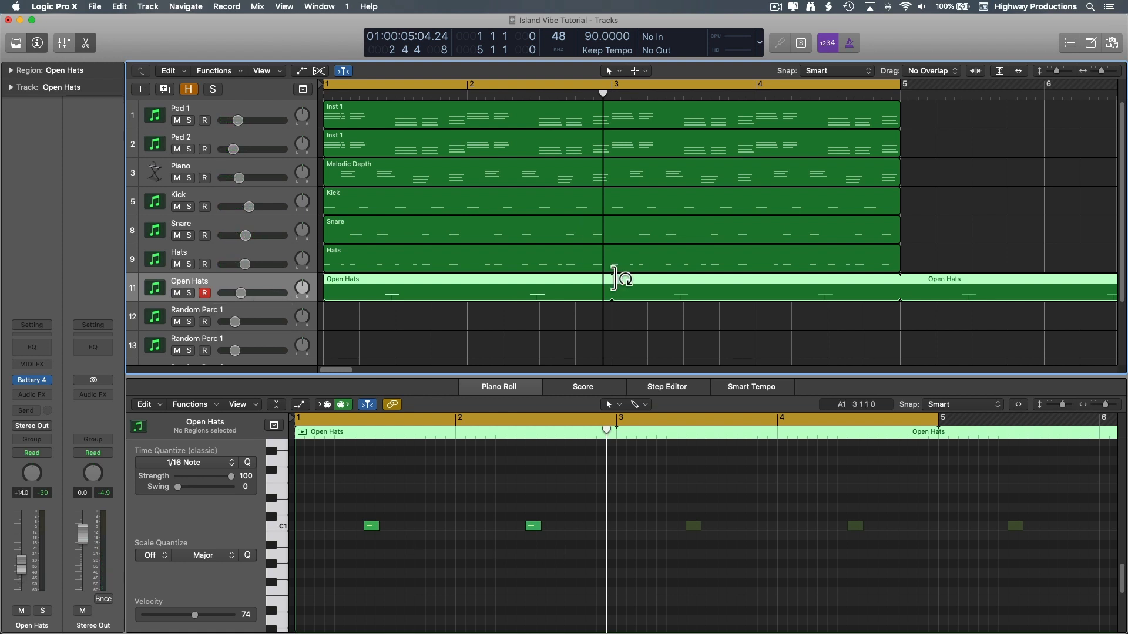
# Remove the Open Hats region's looping past bar 3, then quantize its two notes to 1/16 Note and repeat them up to bar 5.
pyautogui.moveTo(614, 278); pyautogui.dragTo(609, 281)
pyautogui.moveTo(570, 572); pyautogui.dragTo(368, 478)
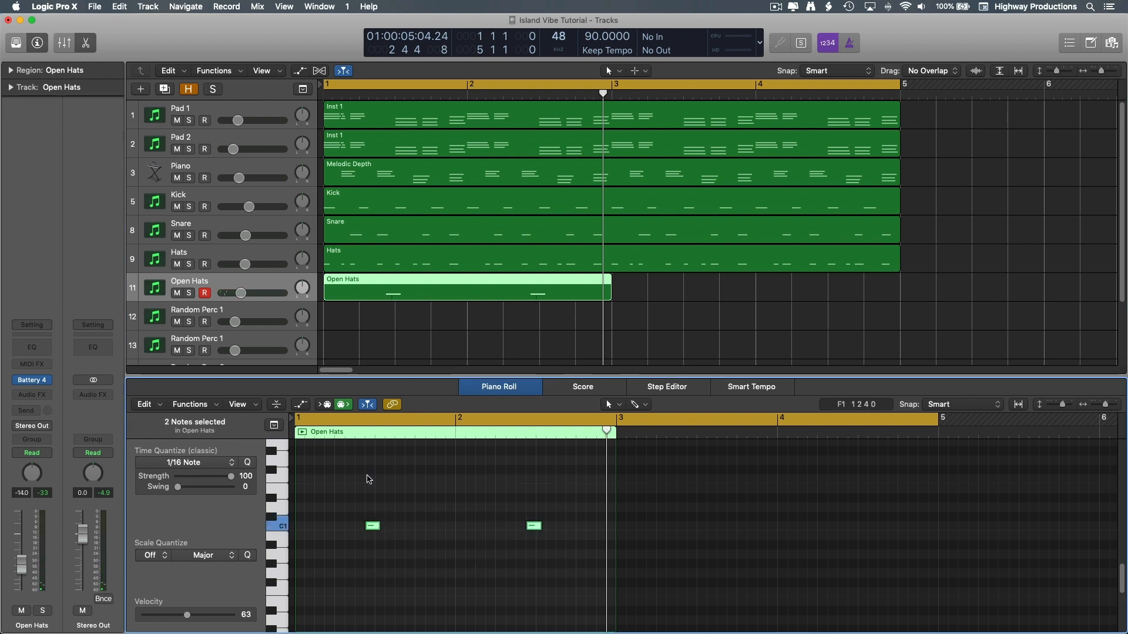
pyautogui.press('super+r')
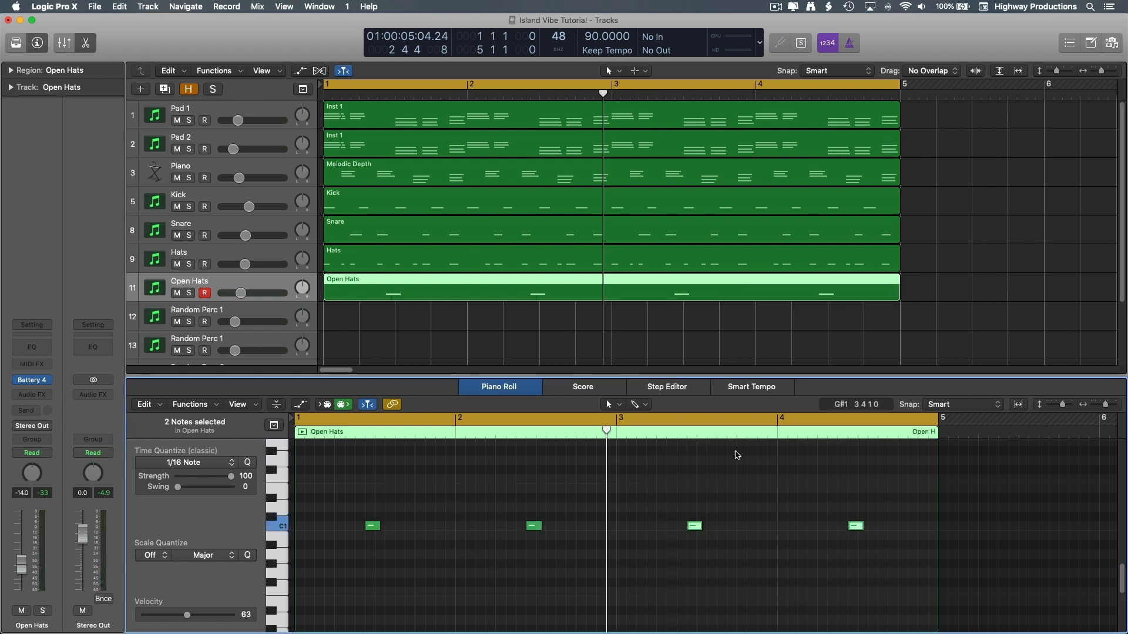
# Play the loop and raise the Open Hats track's volume to -10.2 dB.
pyautogui.click(758, 333)
pyautogui.press('space')
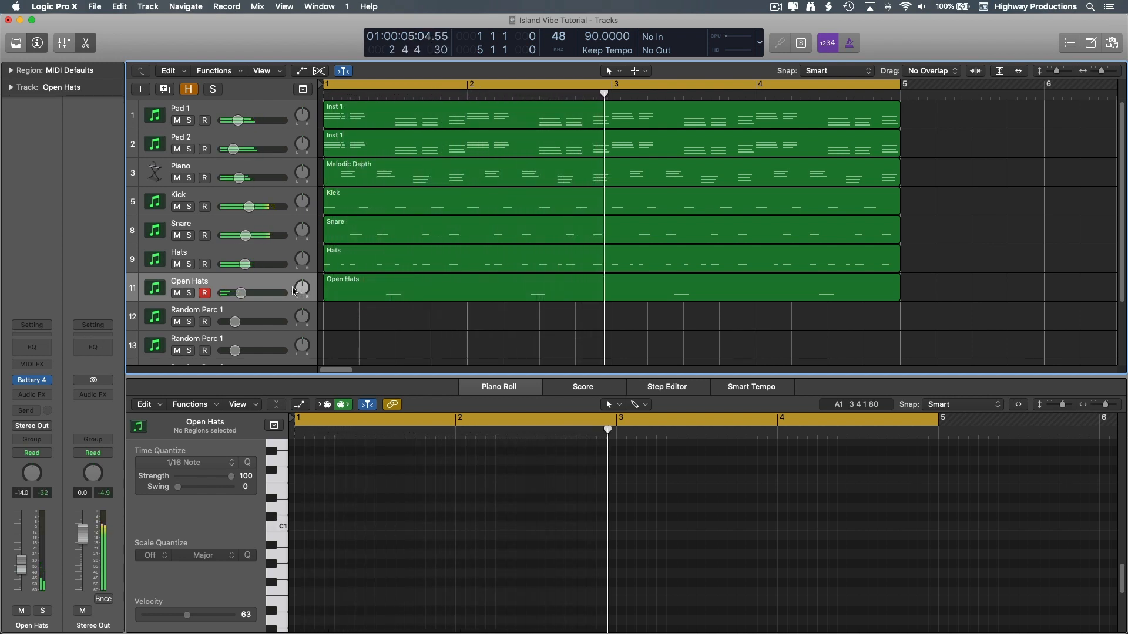
pyautogui.moveTo(280, 293); pyautogui.dragTo(292, 291)
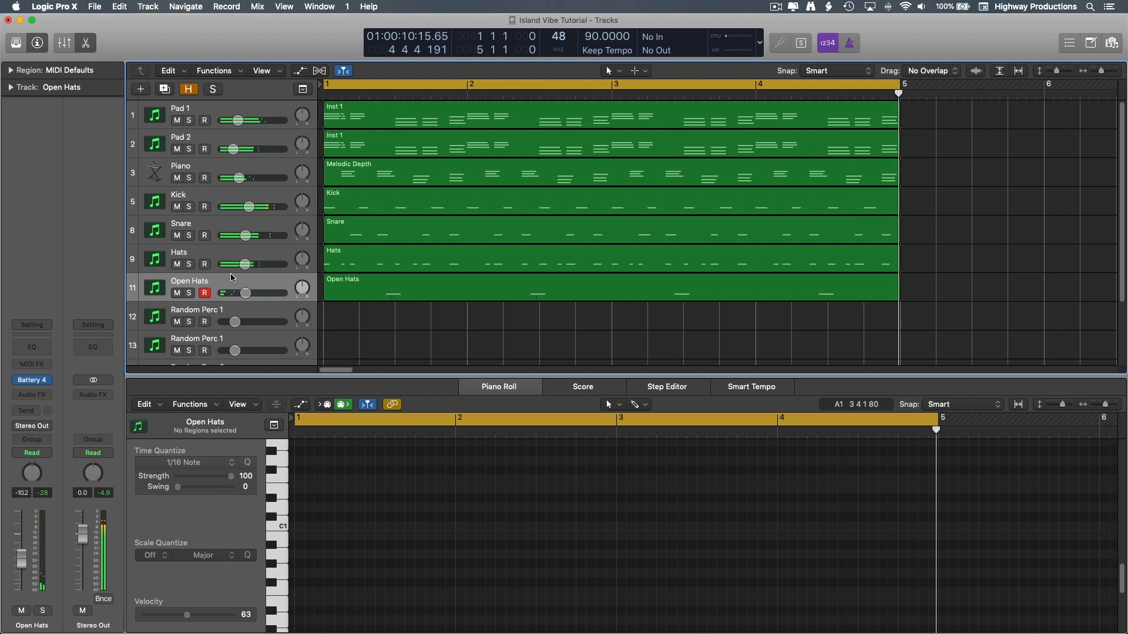
# Rename the Random Perc 1 track directly below Open Hats as Shakers.
pyautogui.doubleClick(242, 309)
pyautogui.write('Sh')
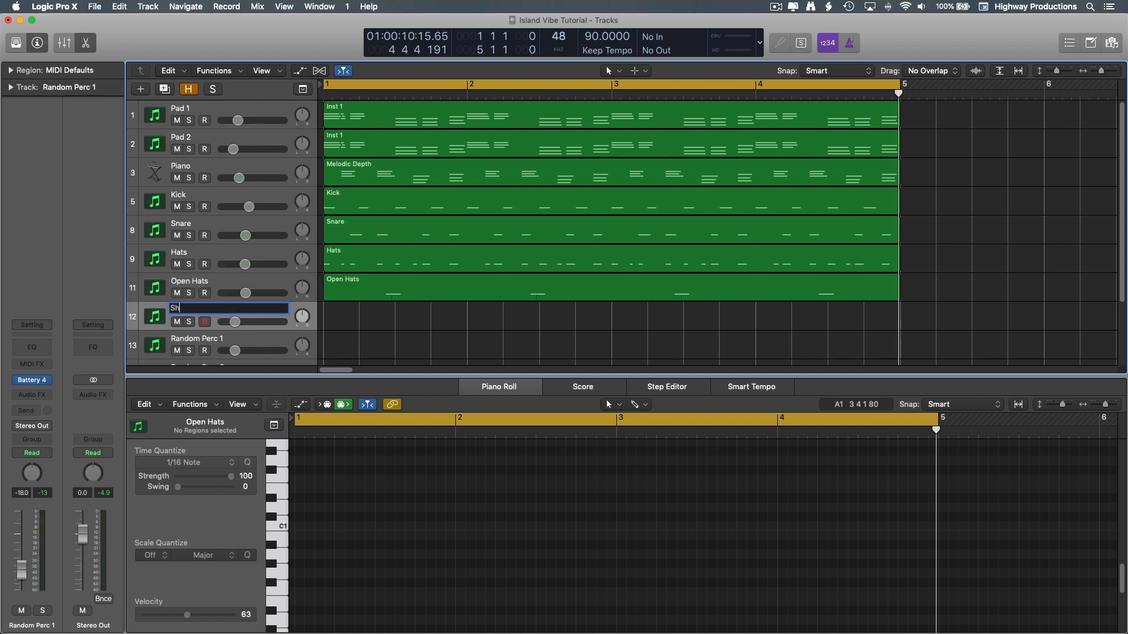
pyautogui.write('akers')
pyautogui.press('Return')
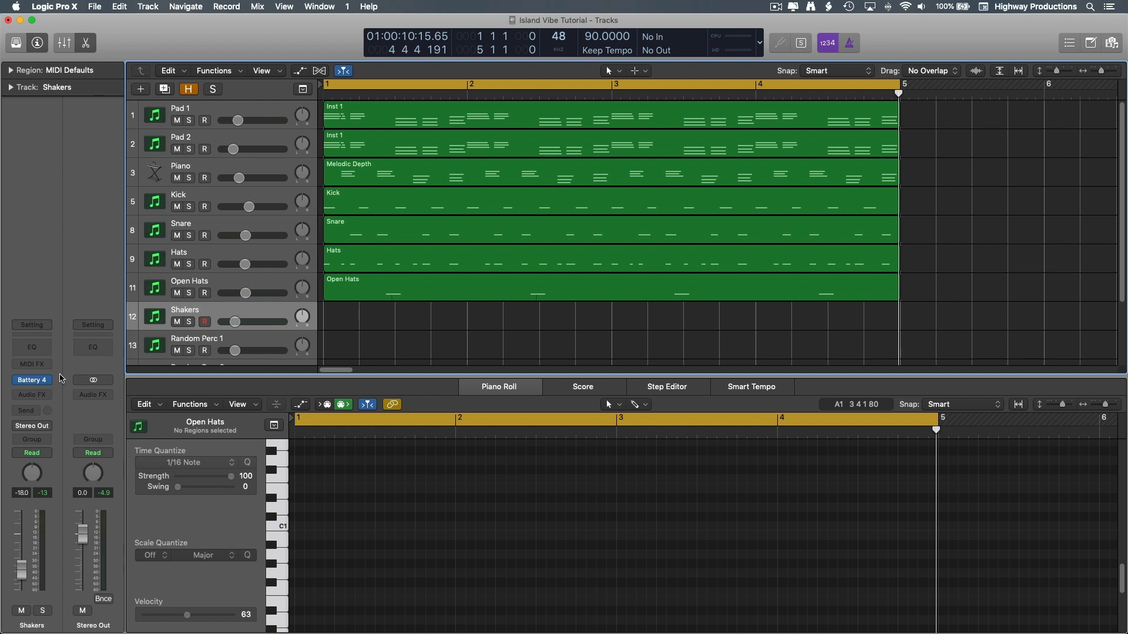
# Load Cabasa Argon.wav into cells A1 and A3 of the Shakers track's Battery 4, and boost Band 3 of the A3 cell's EQ.
pyautogui.click(34, 380)
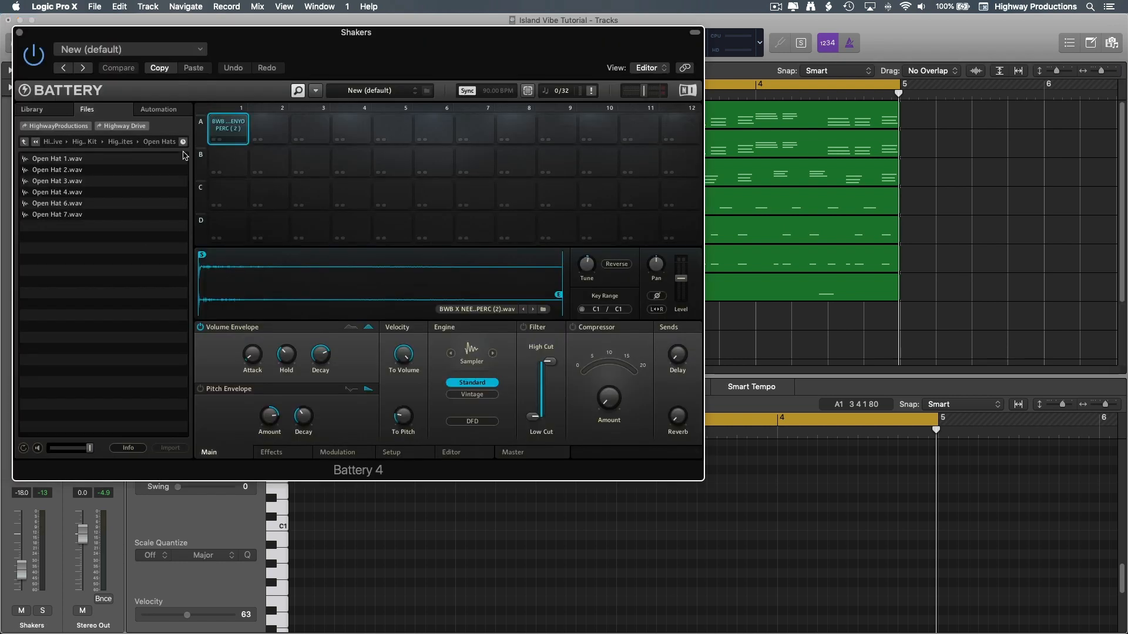
pyautogui.moveTo(344, 58); pyautogui.dragTo(631, 132)
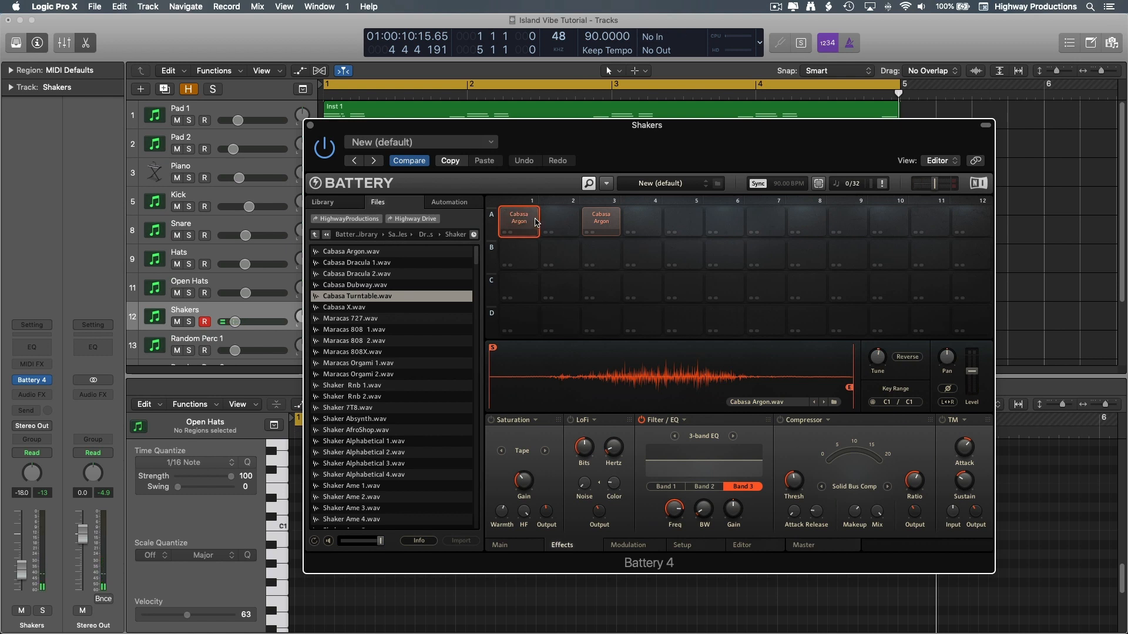
pyautogui.click(602, 227)
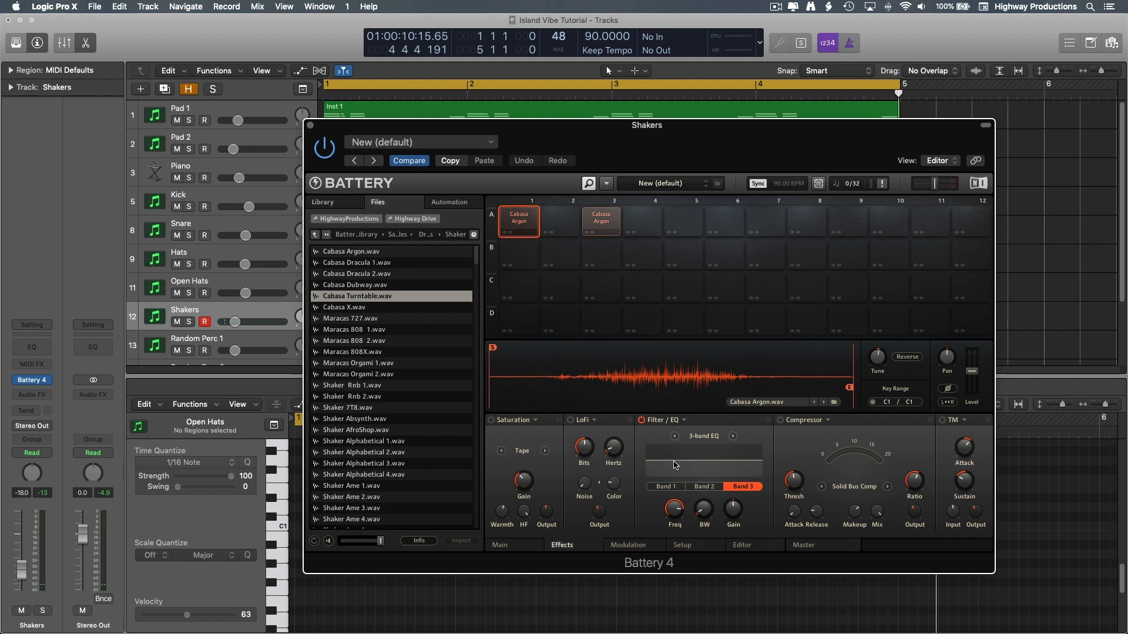
pyautogui.click(598, 220)
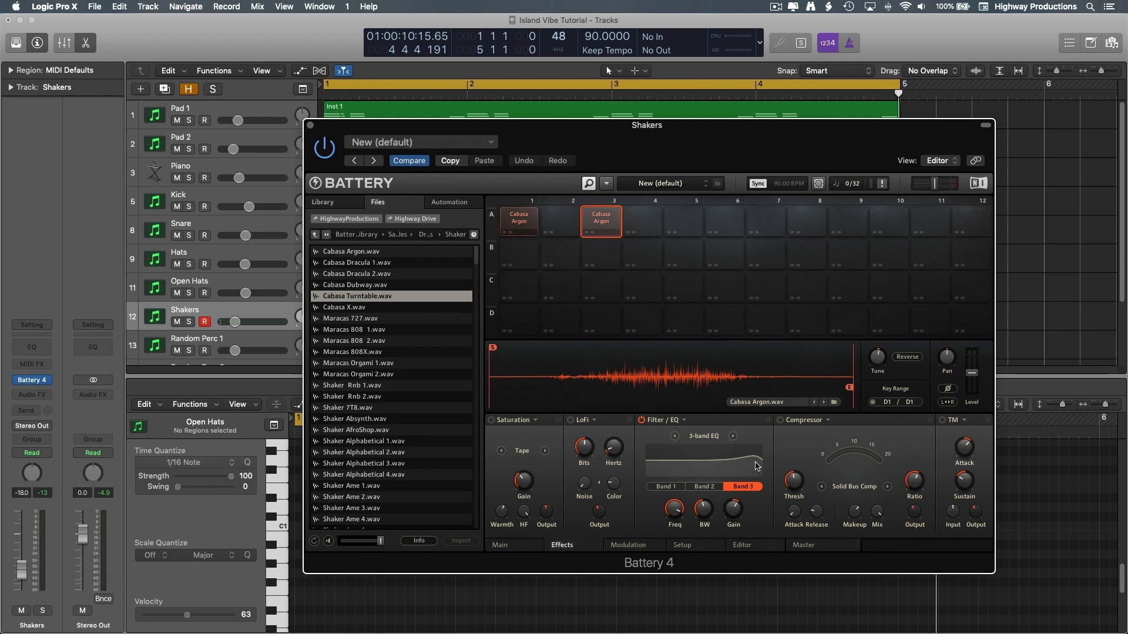
pyautogui.click(310, 126)
# Perform a shaker pattern on the Shakers track over the playing loop and capture it as a region.
pyautogui.press('space')
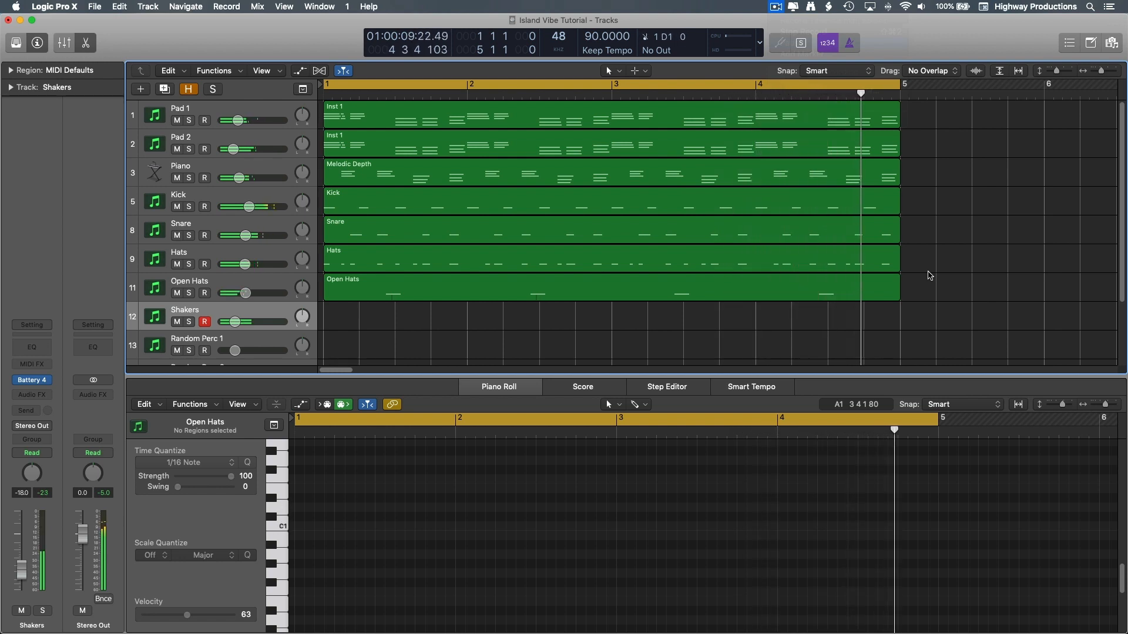
pyautogui.press('space')
pyautogui.hotkey('shift', 'r')
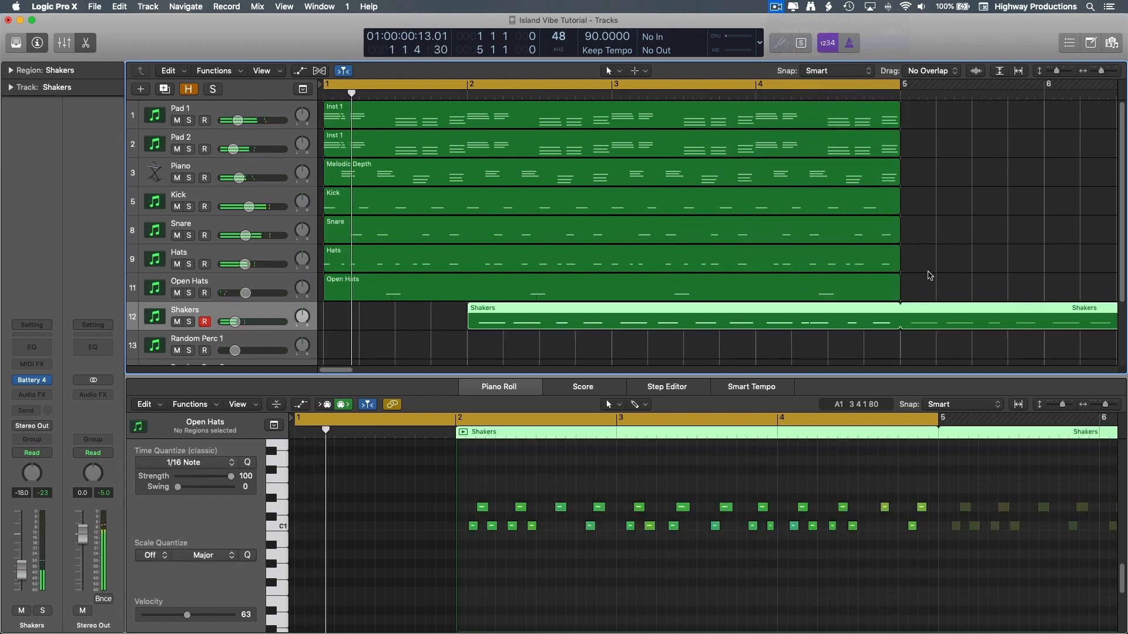
# Delete the Shakers region's notes before bar 4 and quantize the remaining notes to 1/16 Note.
pyautogui.moveTo(780, 469); pyautogui.dragTo(446, 580)
pyautogui.press('Delete')
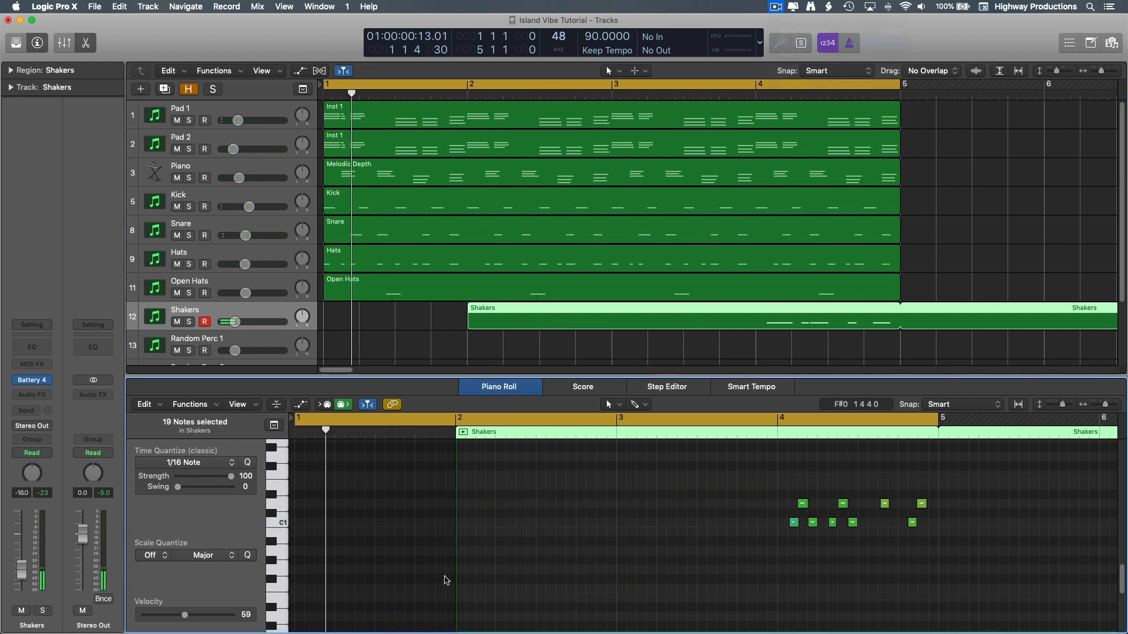
pyautogui.press('super+a')
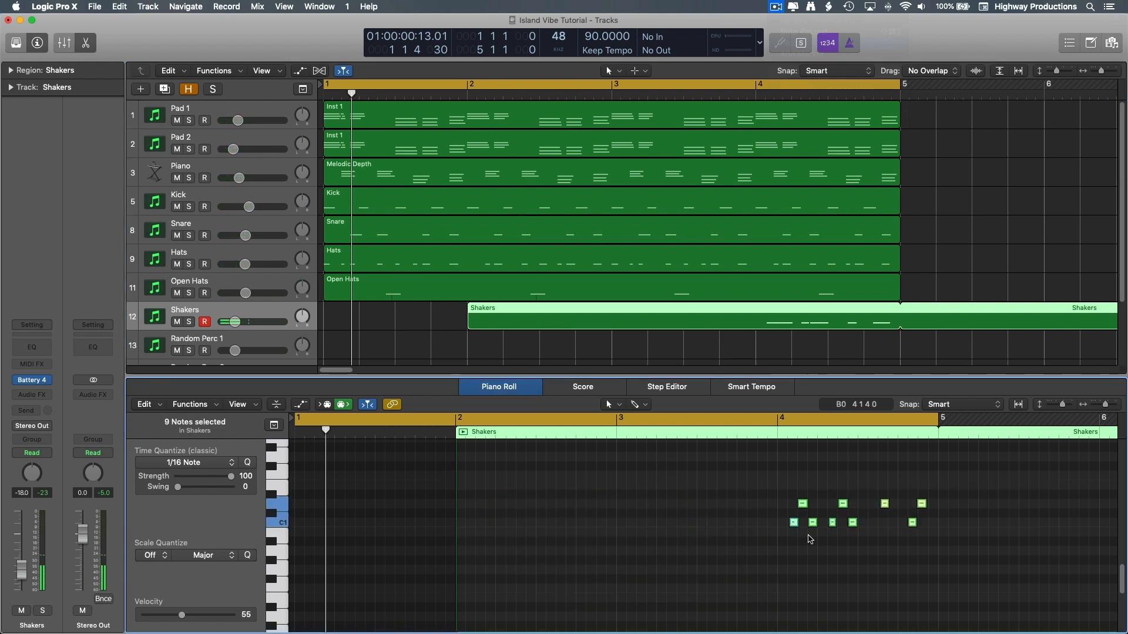
pyautogui.press('q')
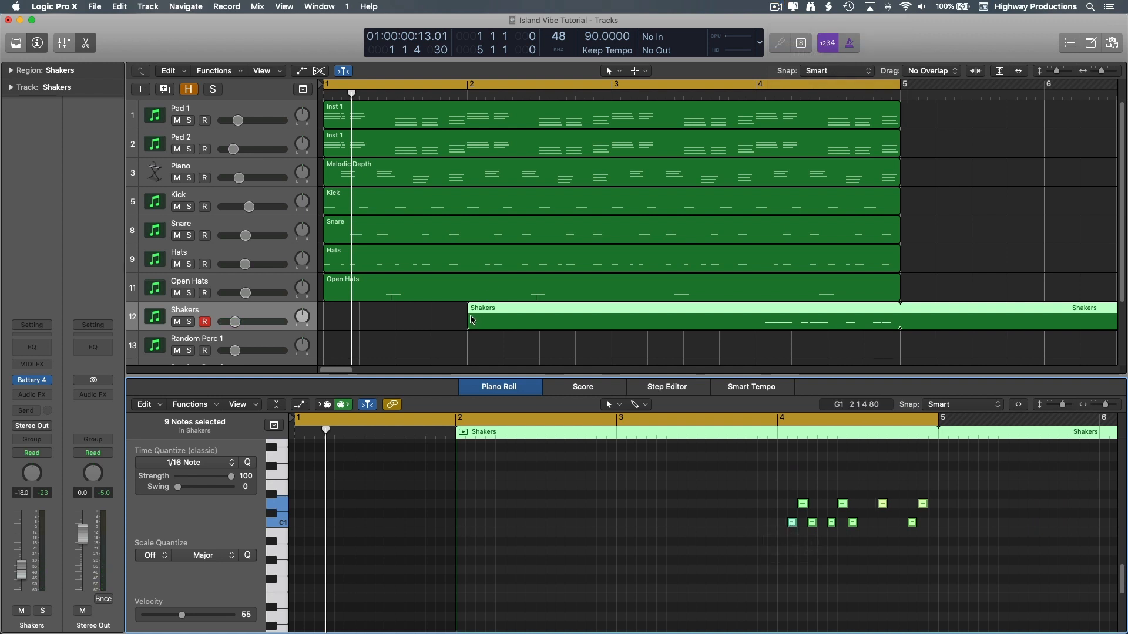
# Resize the Shakers region to span bars 1 through 4, and copy its bar 4 notes into bars 1, 2 and 3.
pyautogui.moveTo(470, 319); pyautogui.dragTo(324, 316)
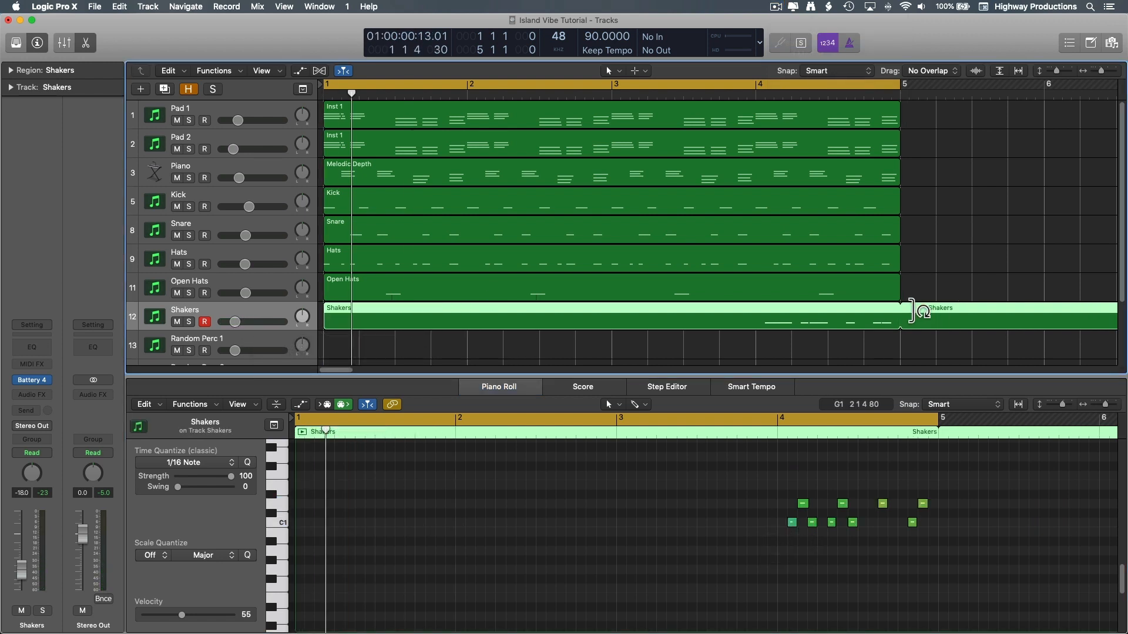
pyautogui.moveTo(912, 311); pyautogui.dragTo(853, 311)
pyautogui.moveTo(779, 487); pyautogui.dragTo(1006, 553)
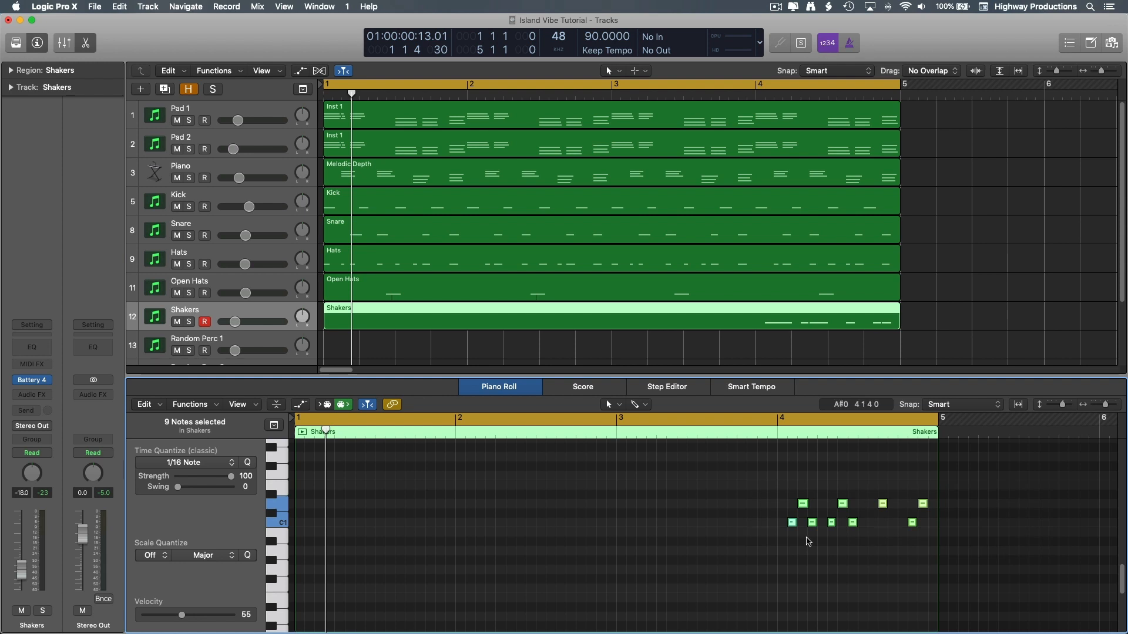
pyautogui.moveTo(792, 529); pyautogui.dragTo(304, 524)
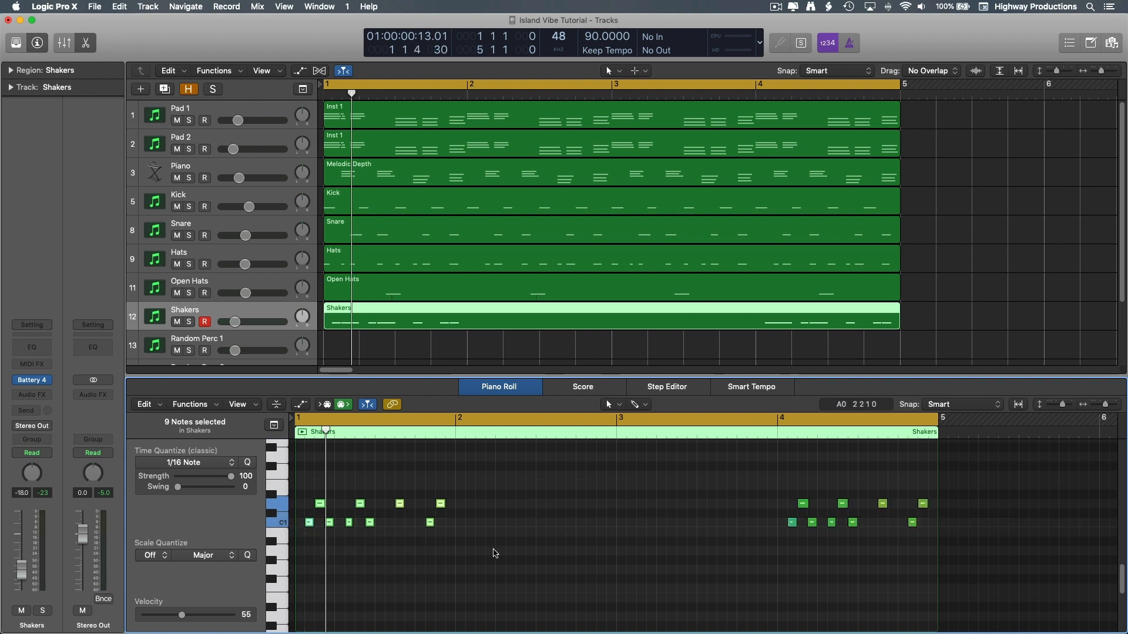
pyautogui.moveTo(491, 547); pyautogui.dragTo(262, 488)
pyautogui.press('super+r')
pyautogui.press('super+r')
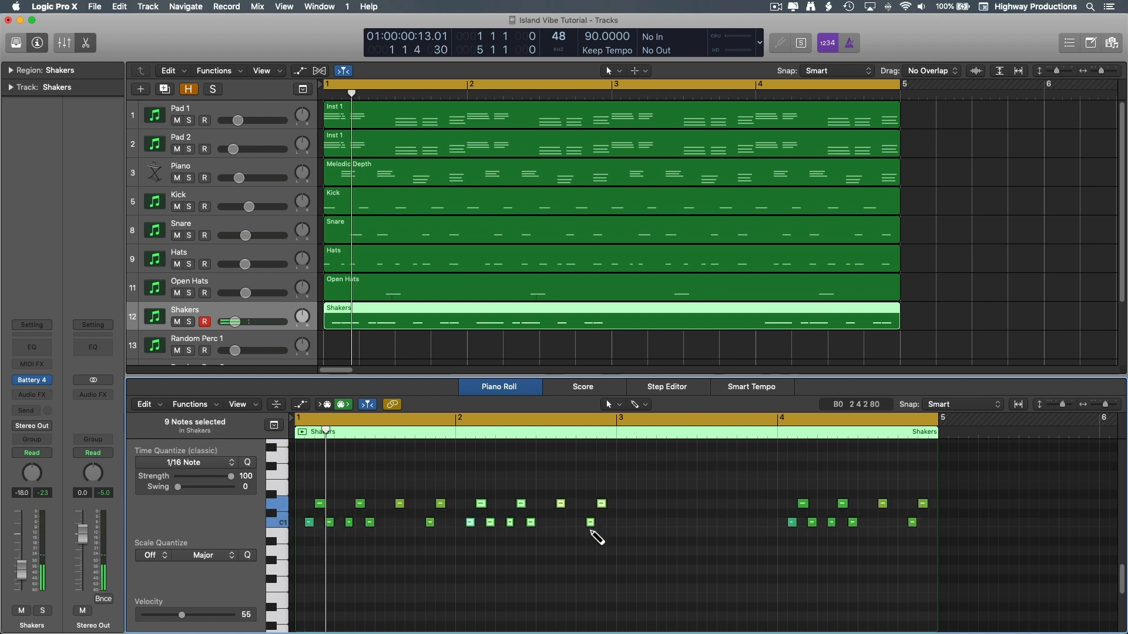
pyautogui.click(635, 555)
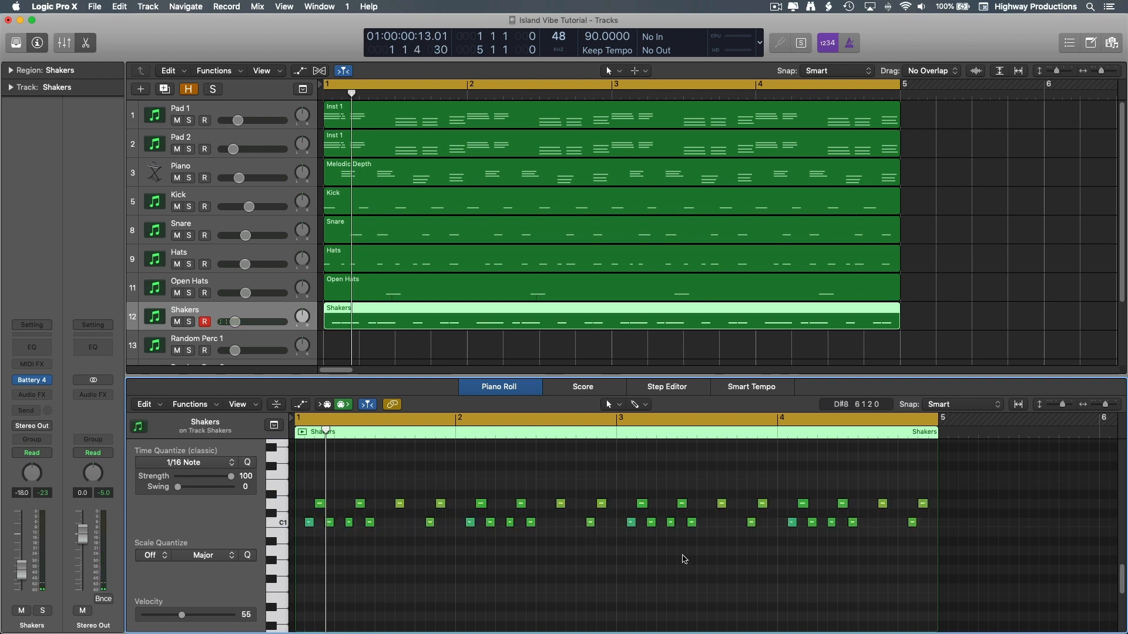
# Vary the shaker pattern by deleting the C1 note at 1 2 4 and adding a C1 note just before bar 3.
pyautogui.press('space')
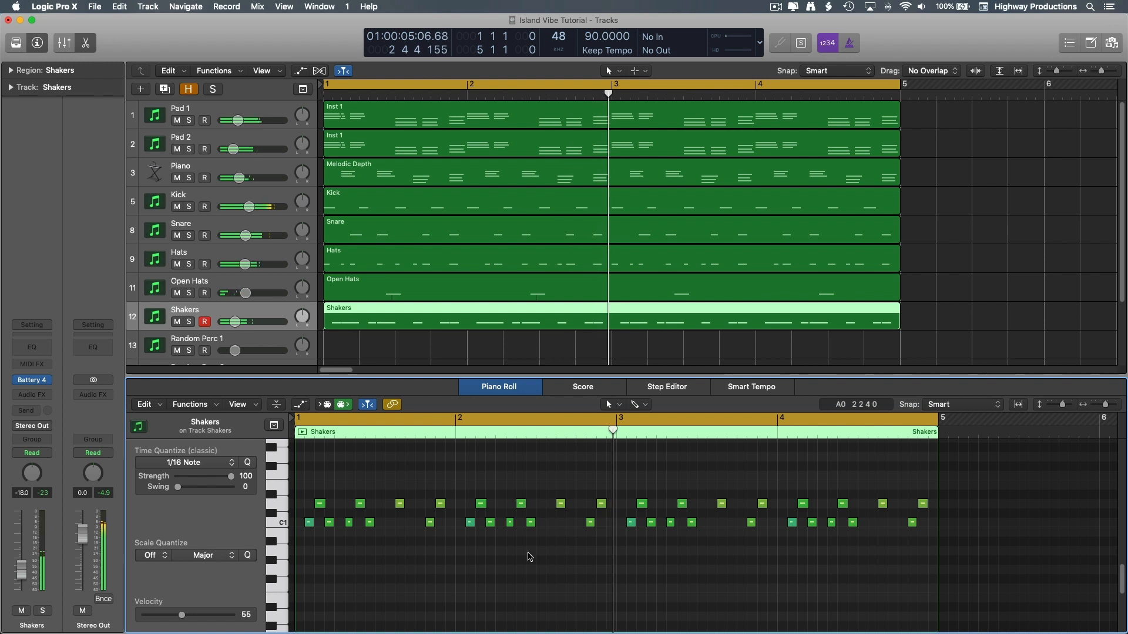
pyautogui.moveTo(306, 549); pyautogui.dragTo(453, 477)
pyautogui.moveTo(458, 566); pyautogui.dragTo(603, 475)
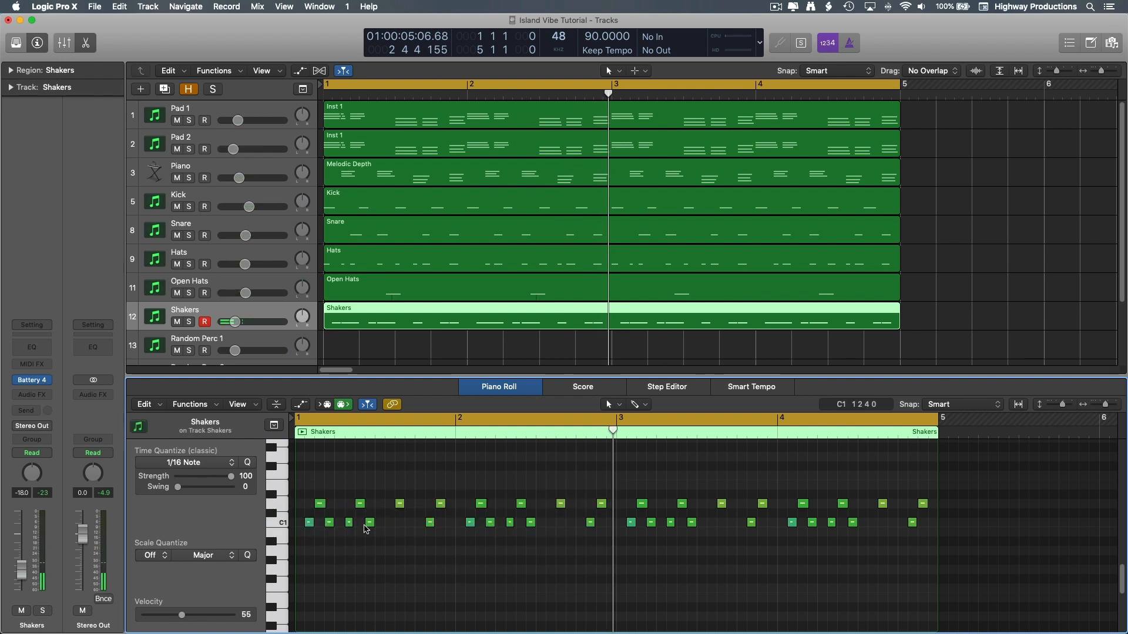
pyautogui.click(369, 522)
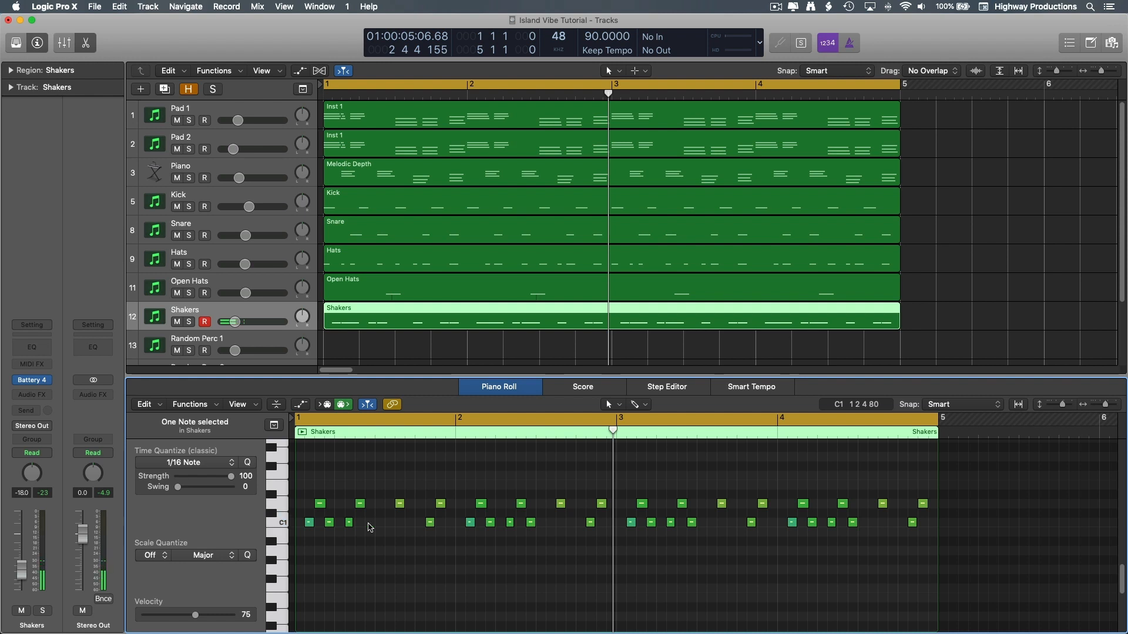
pyautogui.click(365, 543)
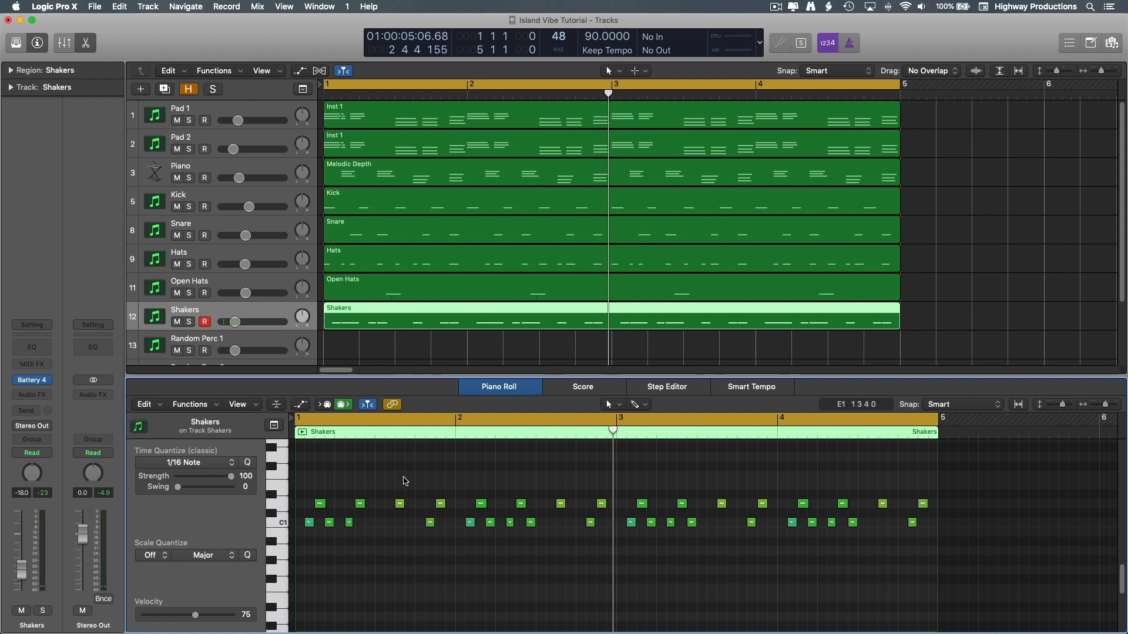
pyautogui.keyDown('super'); pyautogui.click(610, 524); pyautogui.keyUp('super')
pyautogui.click(612, 561)
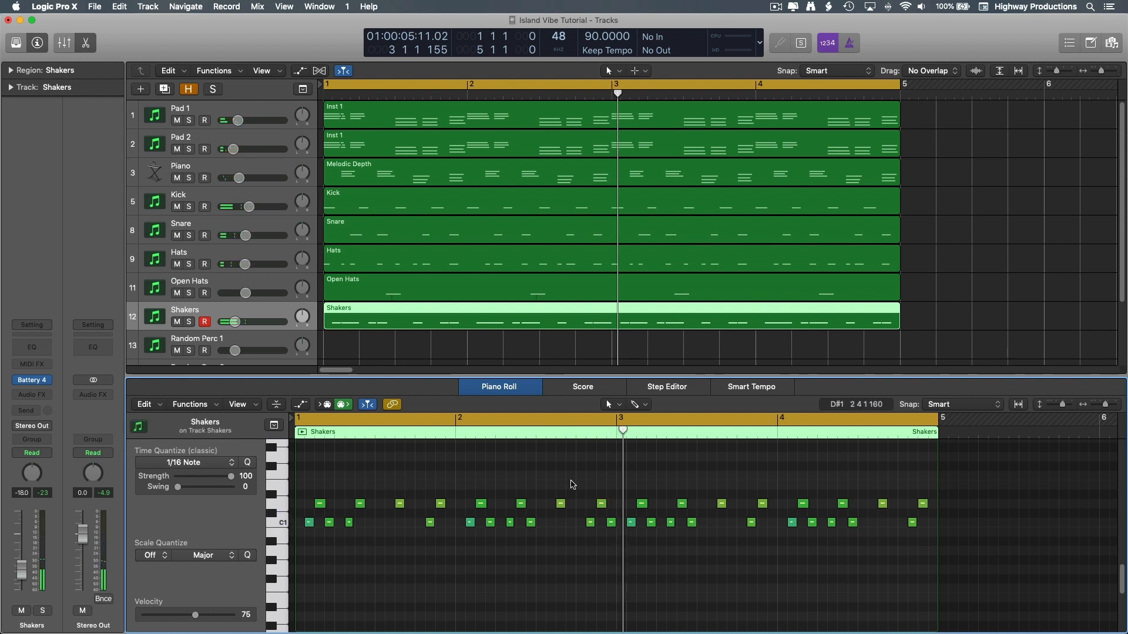
# Play the loop from the beginning to review the layered tracks, with the Random Perc 1 track selected.
pyautogui.press('Return')
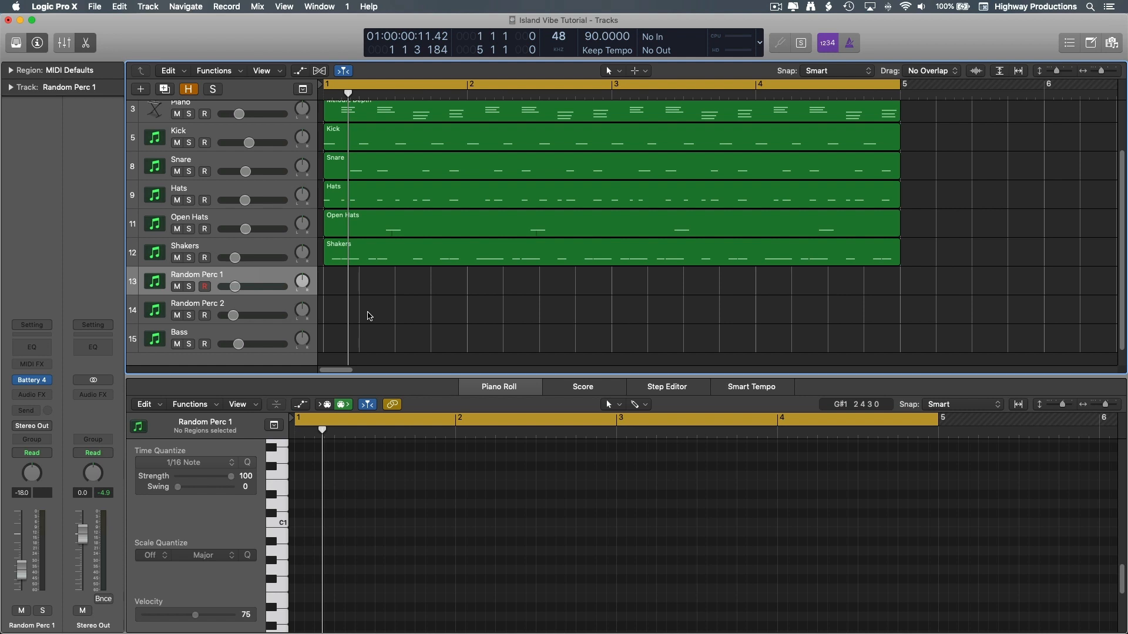
pyautogui.scroll(3, 368, 316)
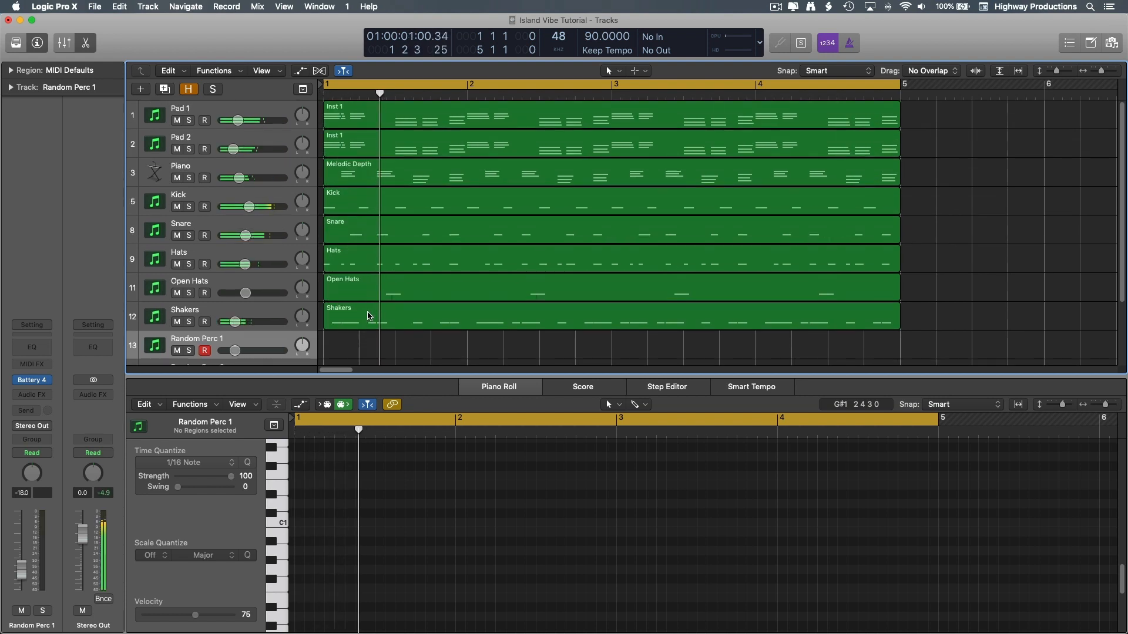